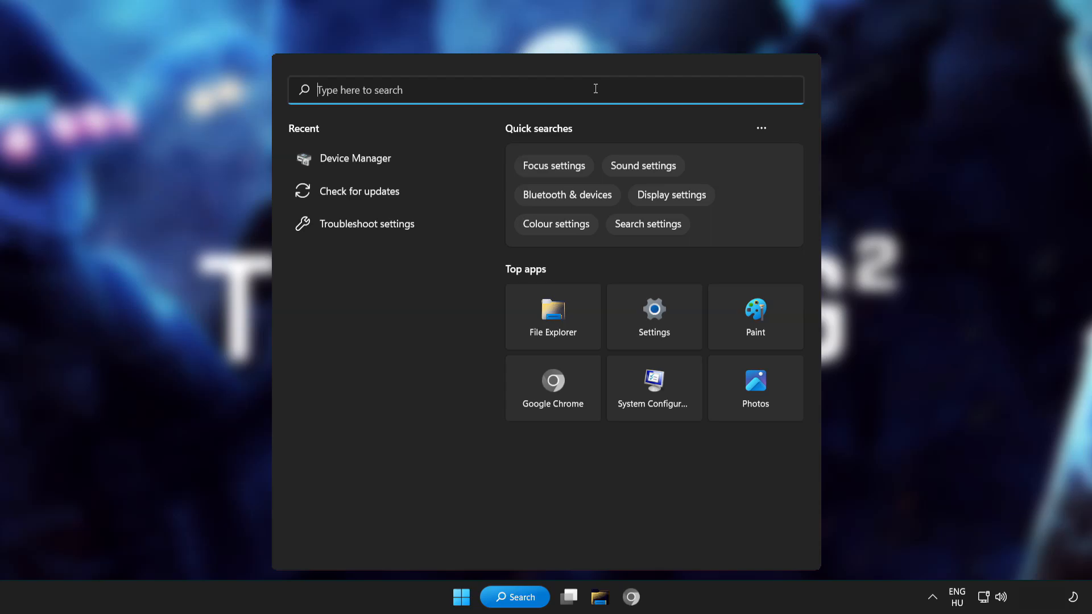
Search Windows for "device manager", open Device Manager and maximize its window
{"action": "type", "text": "device"}
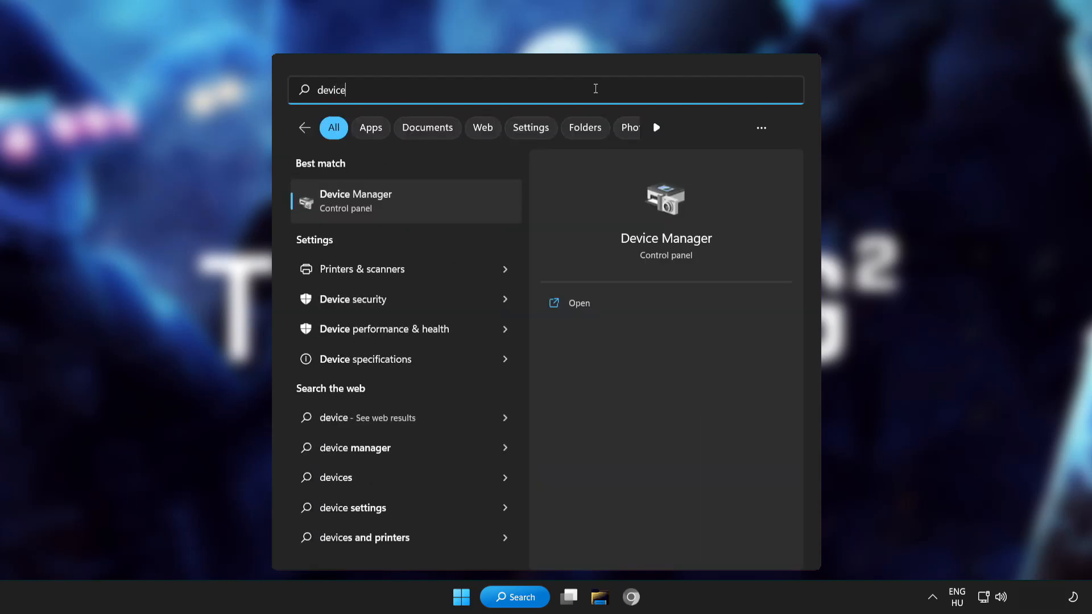
{"action": "type", "text": " manager"}
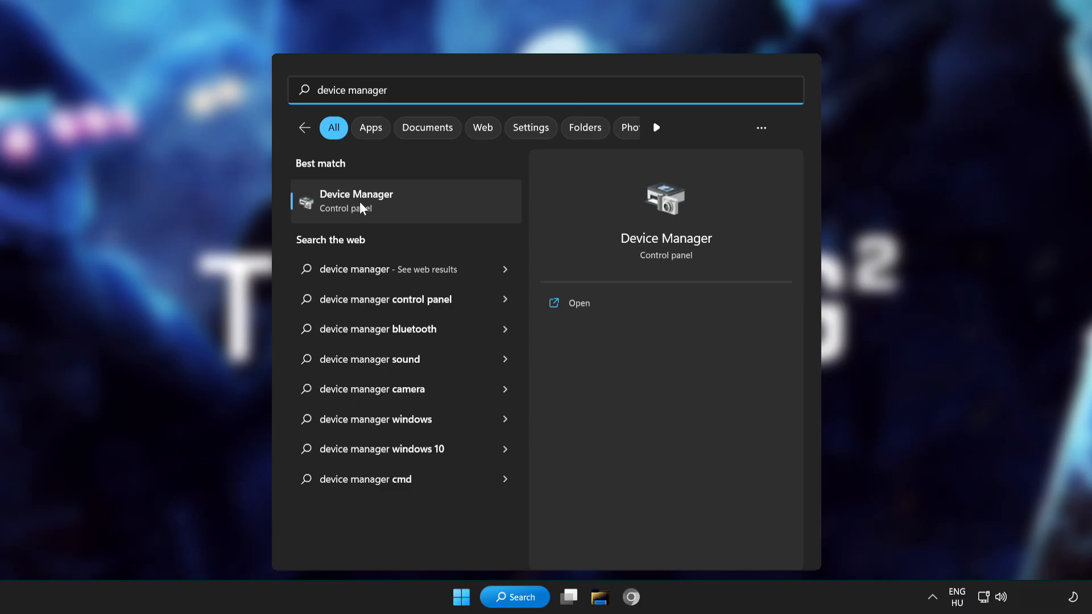
{"action": "left_click", "coordinate": [453, 200]}
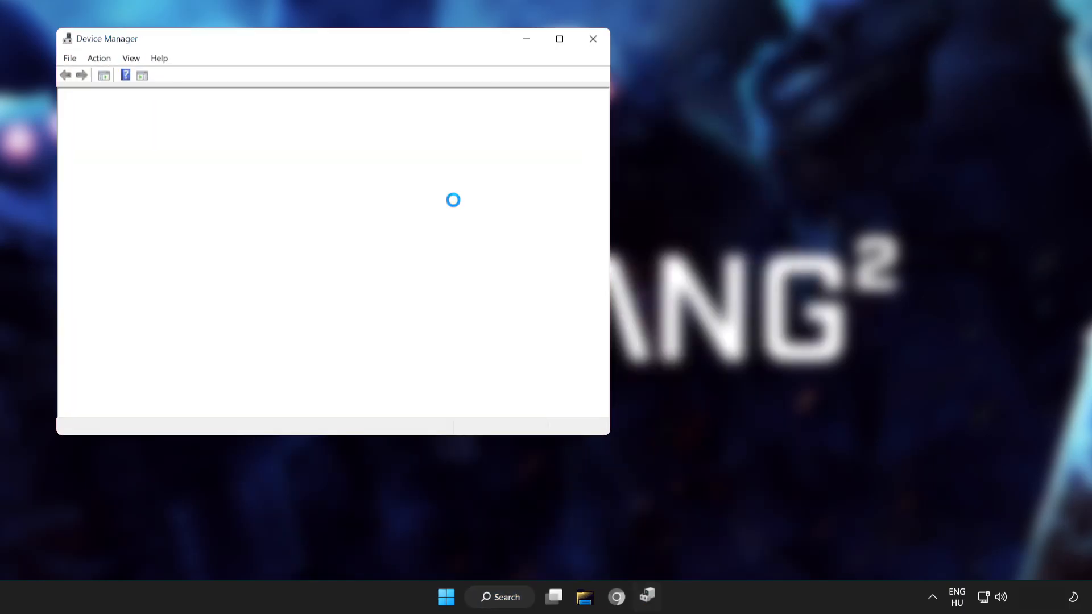
{"action": "left_click", "coordinate": [559, 41]}
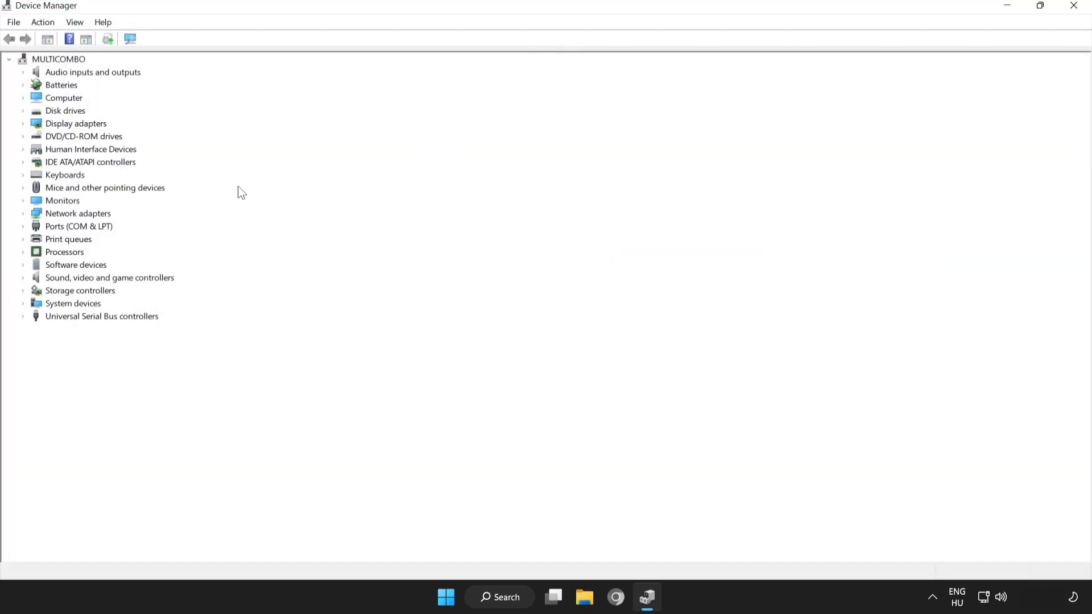
Run an automatic driver update for the VMware SVGA 3D display adapter, and close Device Manager when it finishes
{"action": "left_click", "coordinate": [40, 124]}
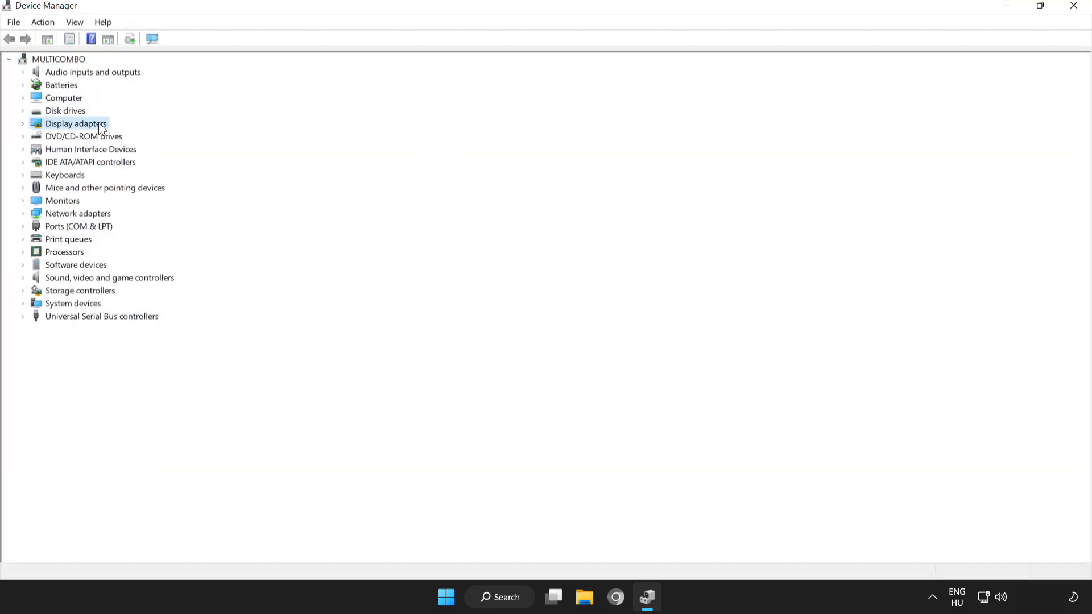
{"action": "left_click", "coordinate": [22, 125]}
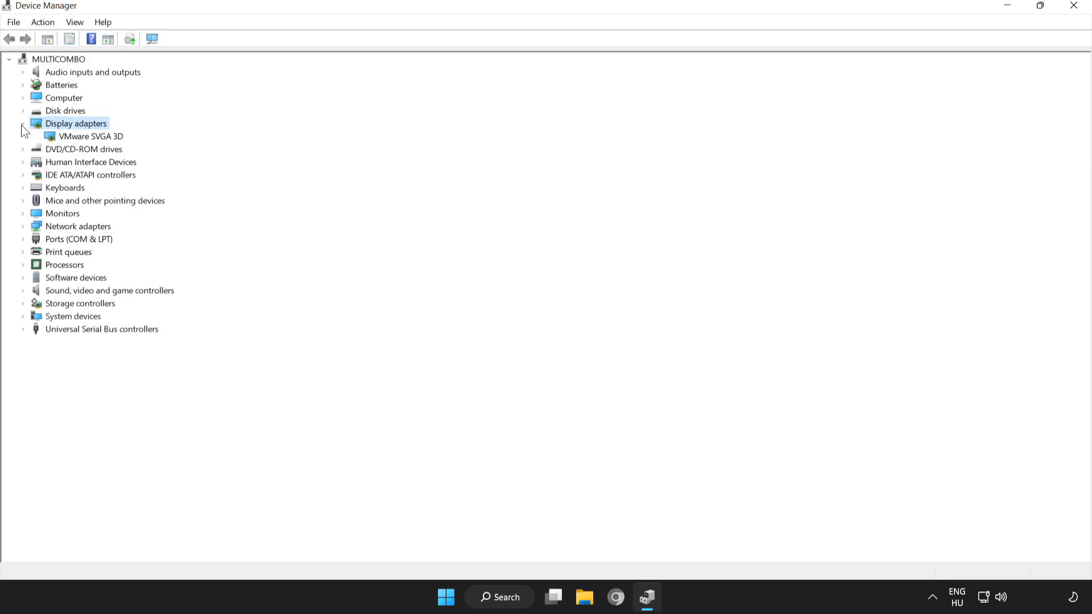
{"action": "left_click", "coordinate": [68, 137]}
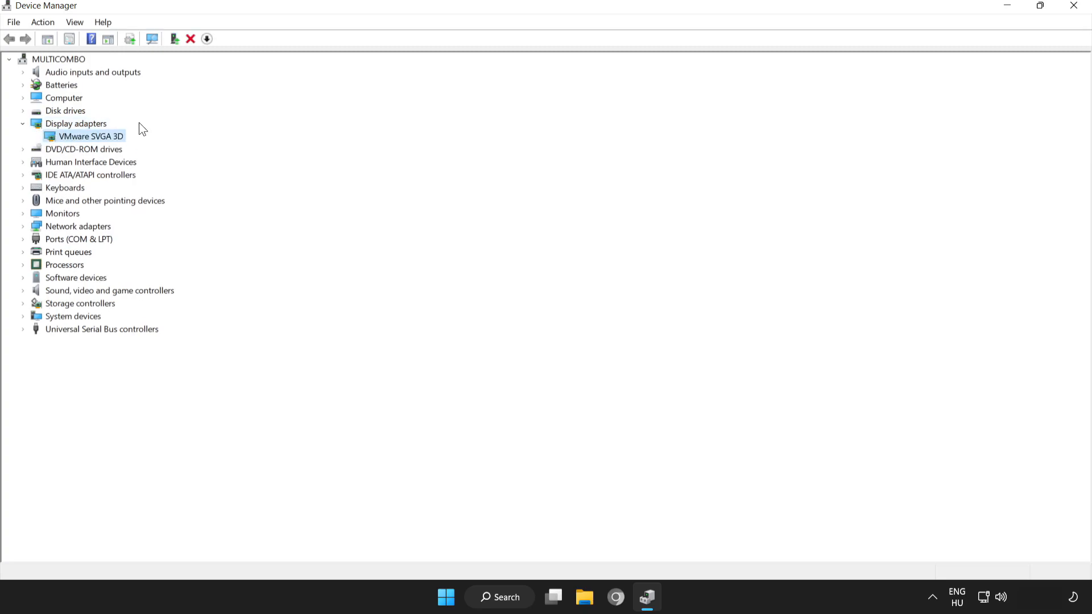
{"action": "right_click", "coordinate": [81, 137]}
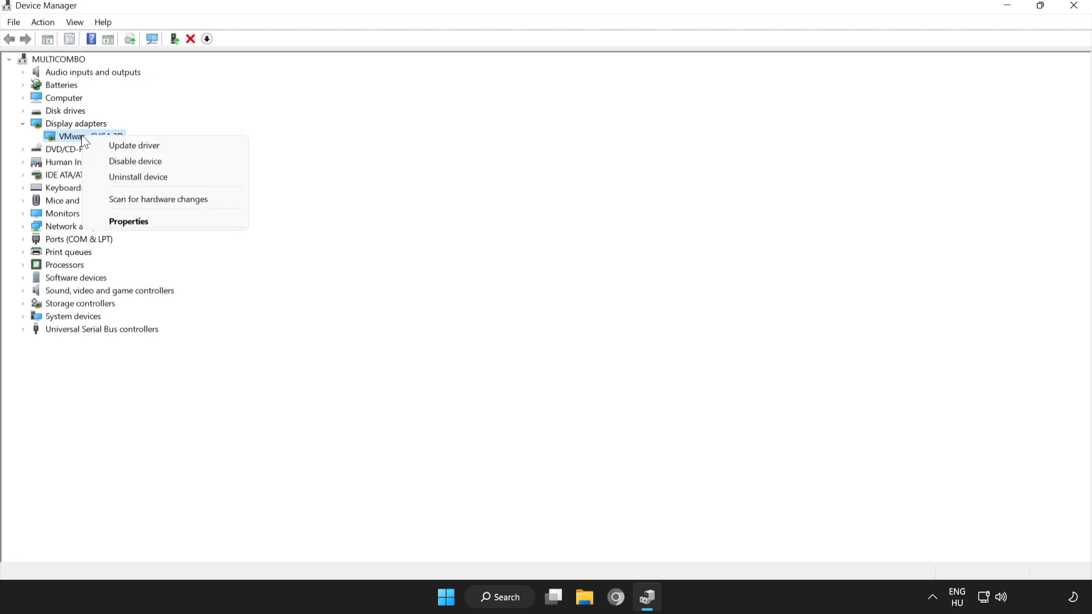
{"action": "left_click", "coordinate": [135, 147]}
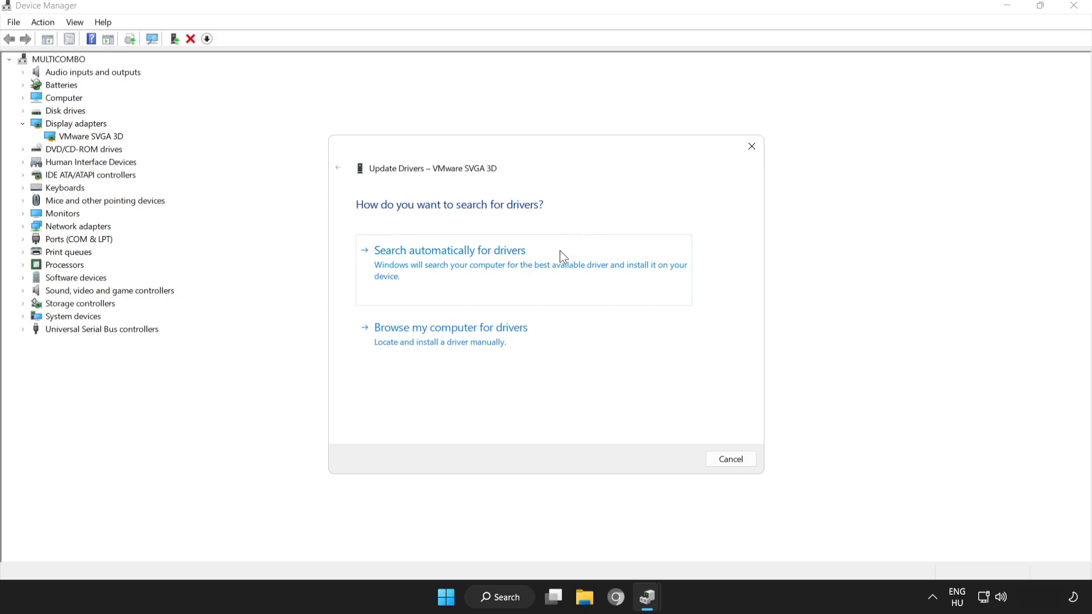
{"action": "left_click", "coordinate": [463, 254]}
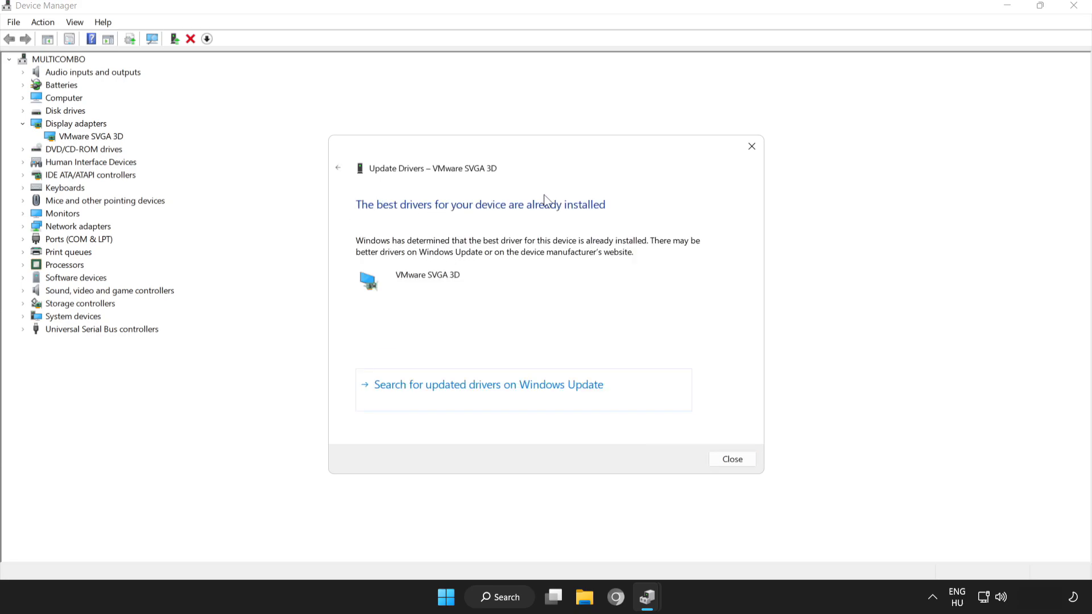
{"action": "left_click", "coordinate": [739, 460]}
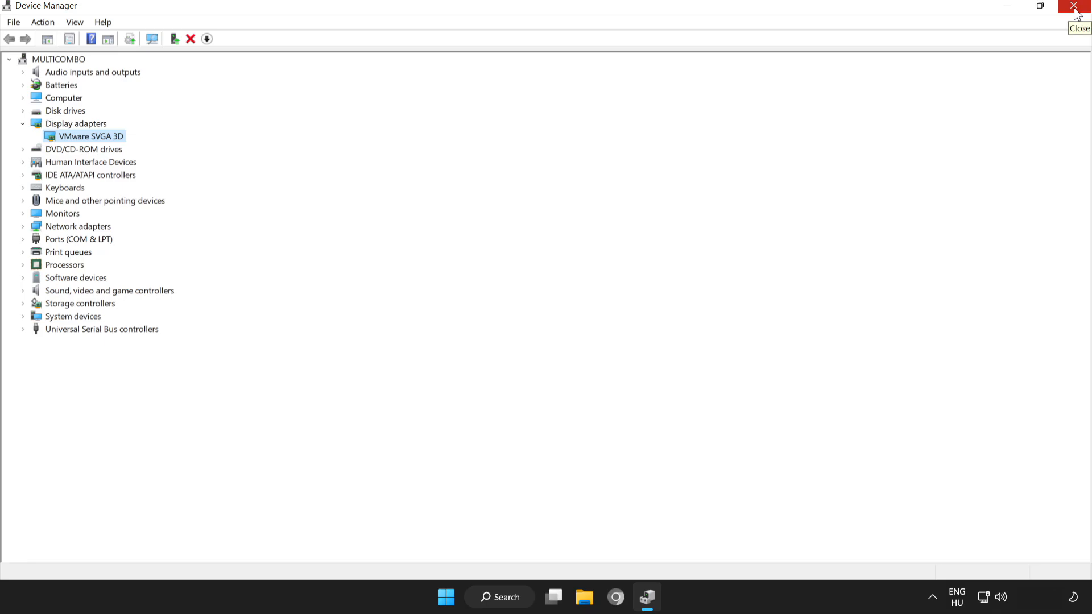
{"action": "left_click", "coordinate": [1074, 7]}
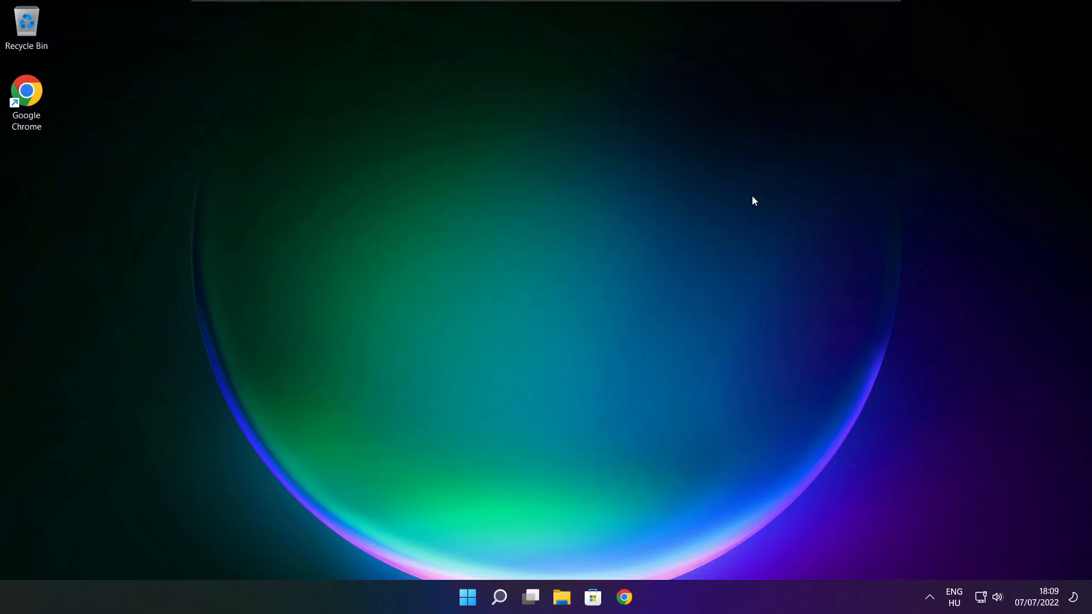
Find the "edit power plan" settings, switch the active power plan to High performance in Power Options, and close the window
{"action": "left_click", "coordinate": [503, 604]}
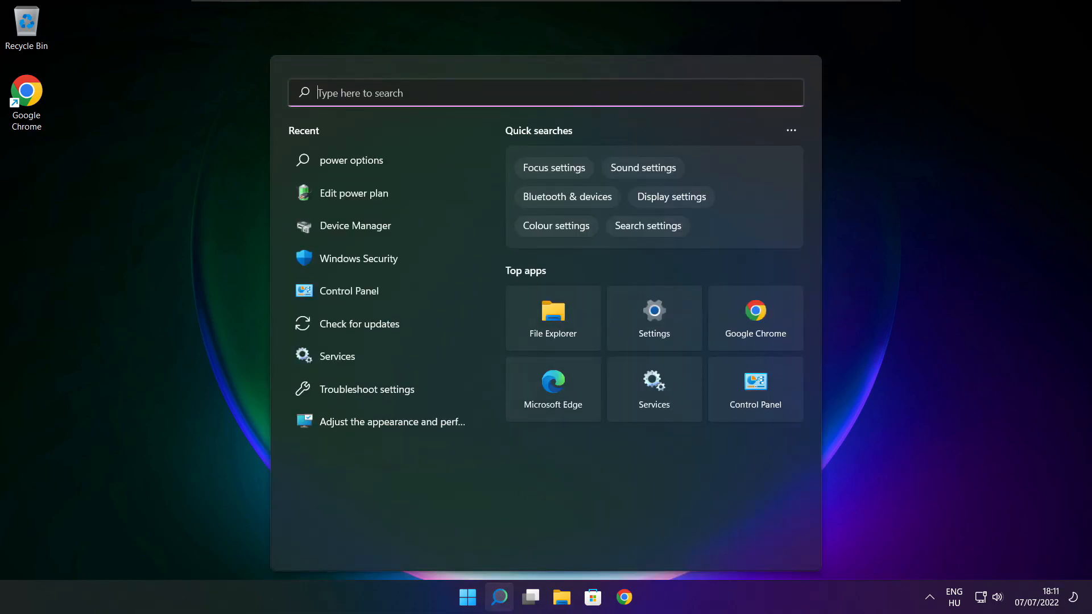
{"action": "type", "text": "edit "}
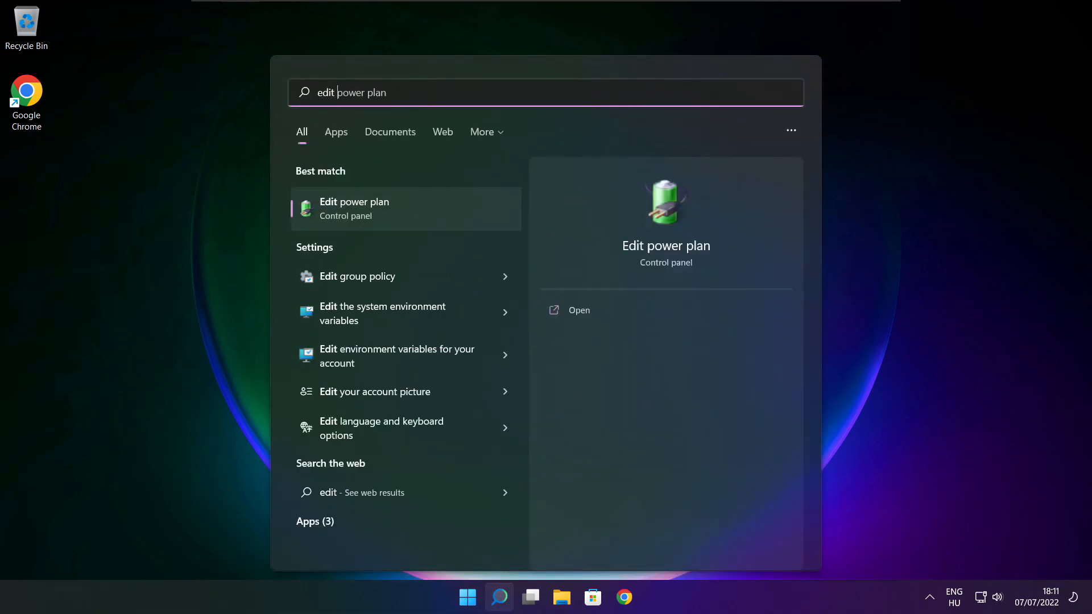
{"action": "type", "text": "power plan"}
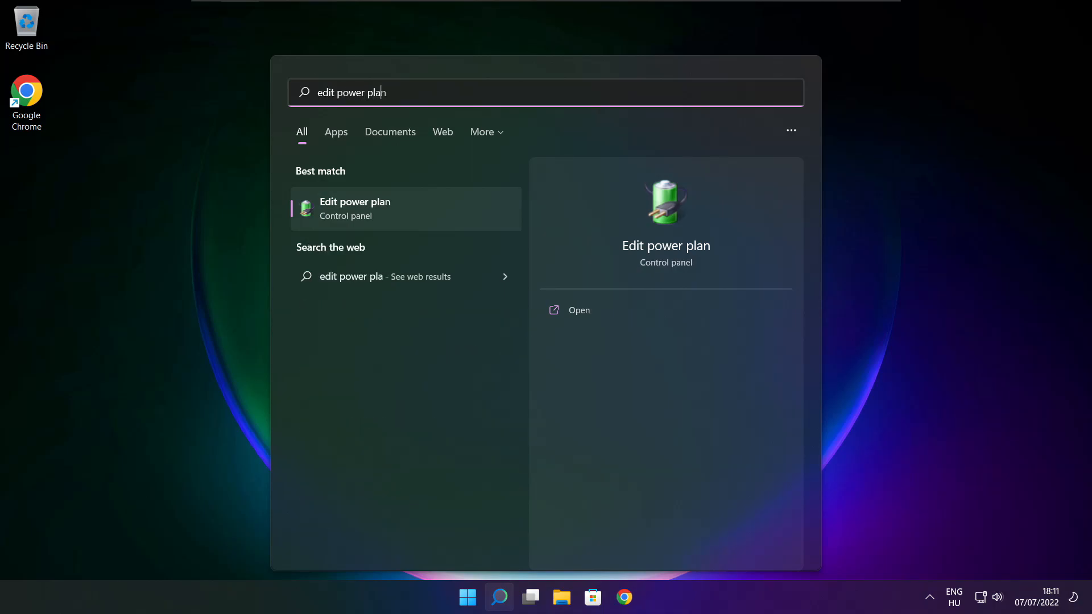
{"action": "left_click", "coordinate": [431, 213]}
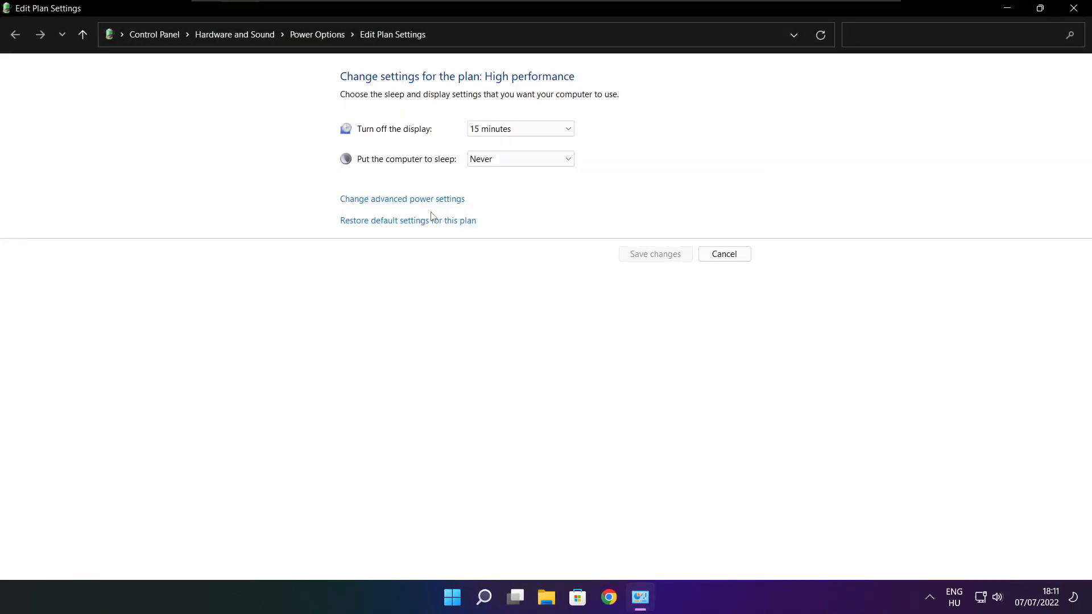
{"action": "left_click", "coordinate": [324, 39]}
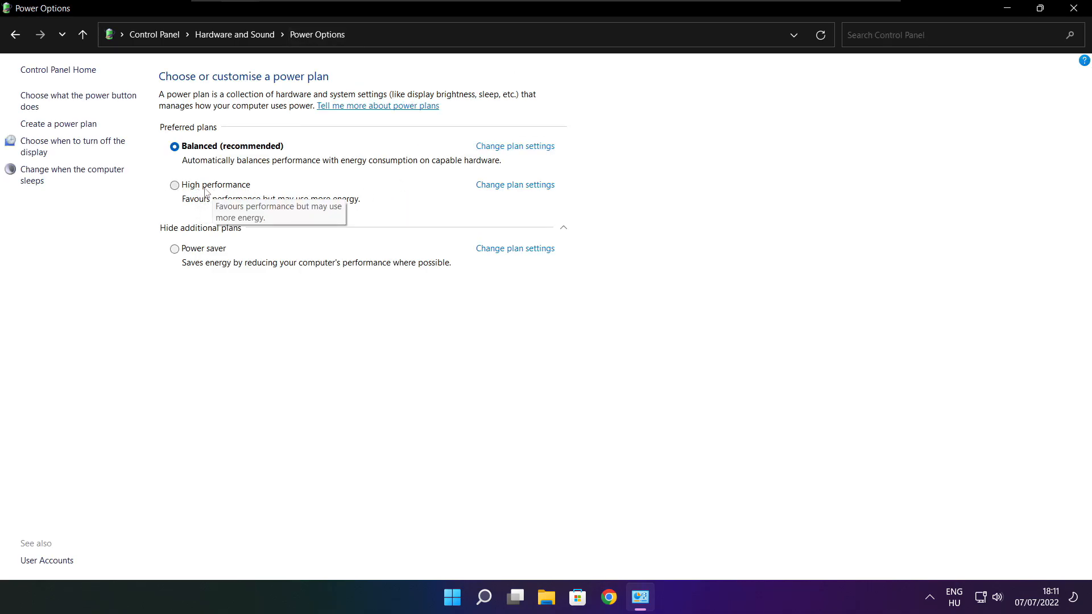
{"action": "left_click", "coordinate": [226, 190]}
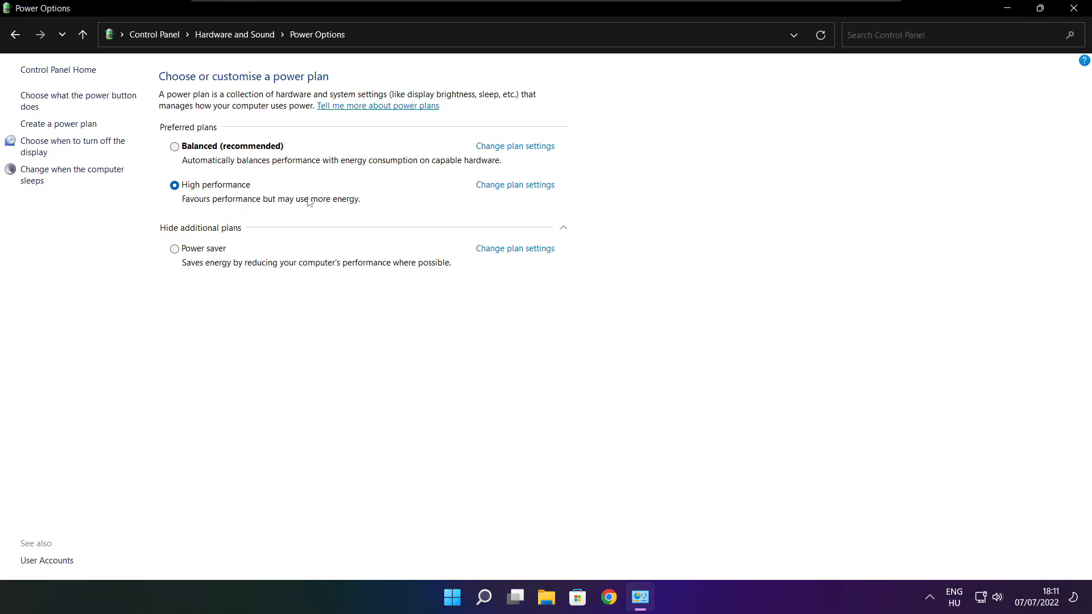
{"action": "left_click", "coordinate": [1076, 8]}
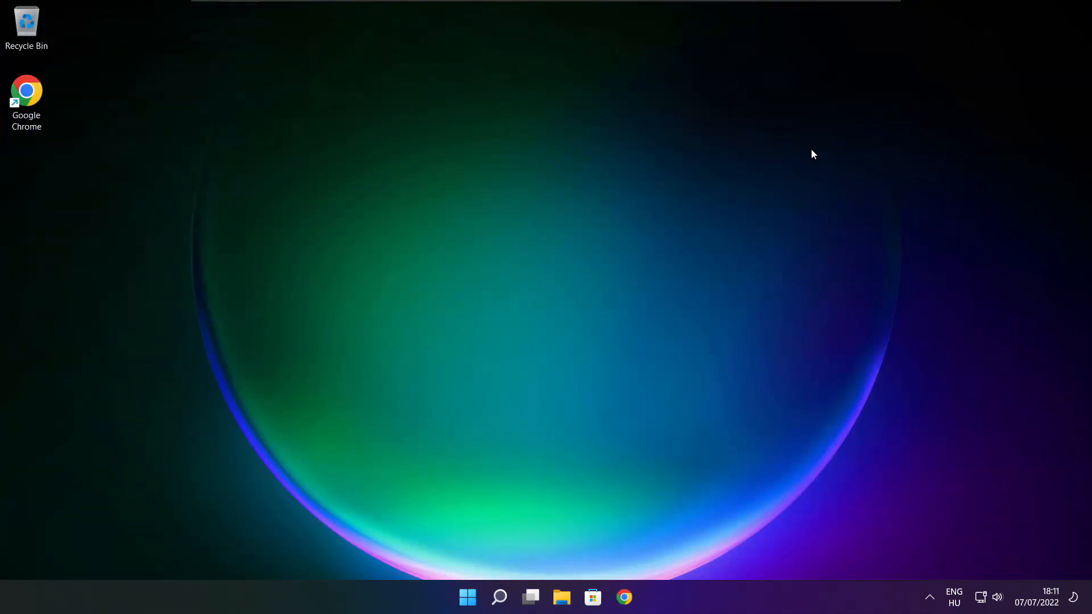
Search Windows for "game mode" and open the Game Mode settings to check whether Game Mode is on
{"action": "left_click", "coordinate": [502, 598]}
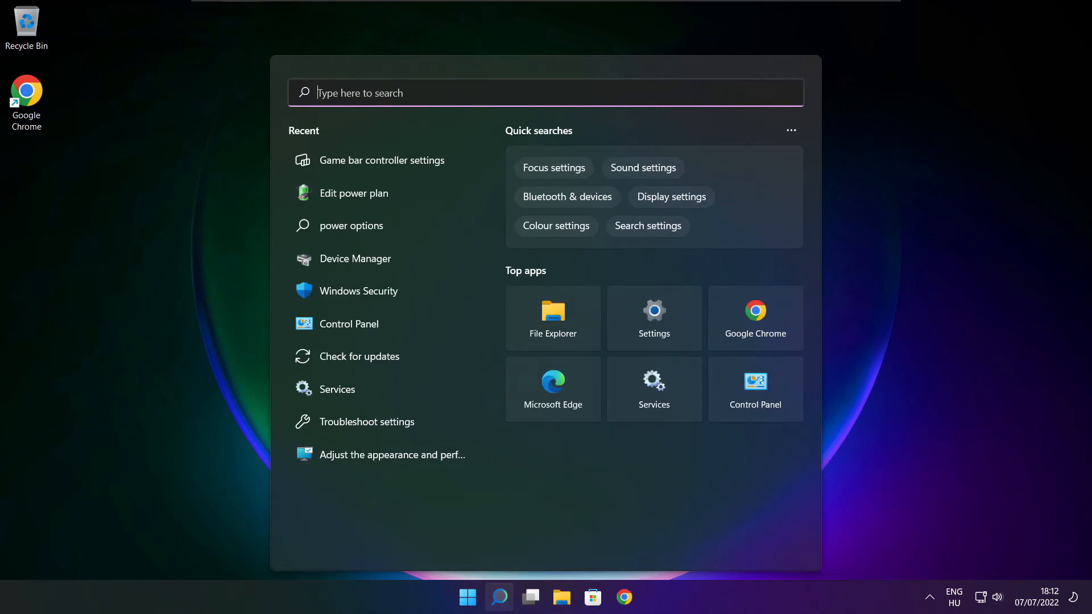
{"action": "type", "text": "game mo"}
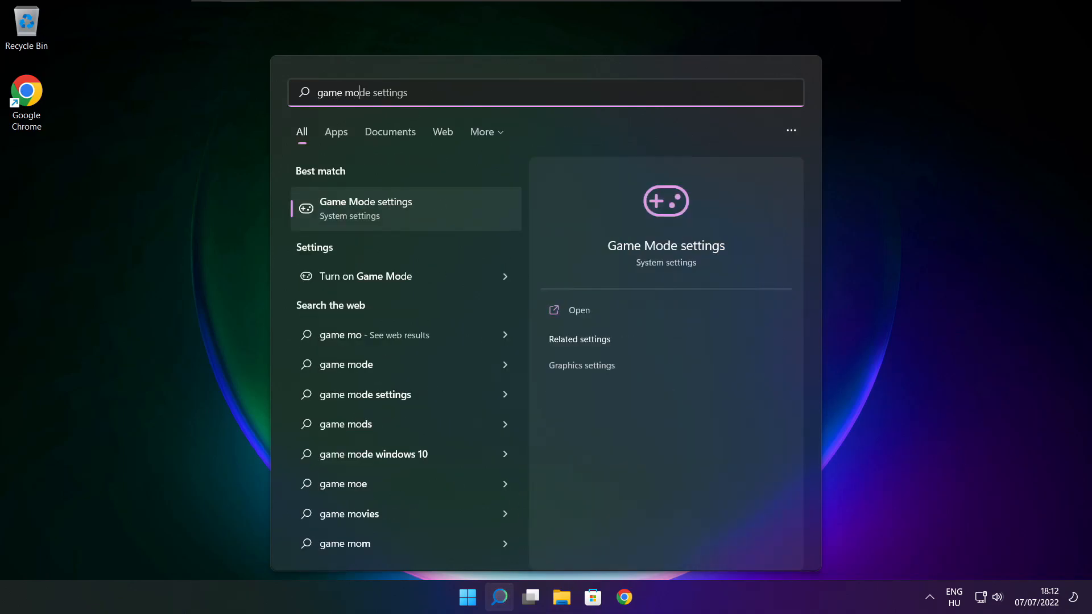
{"action": "type", "text": "de"}
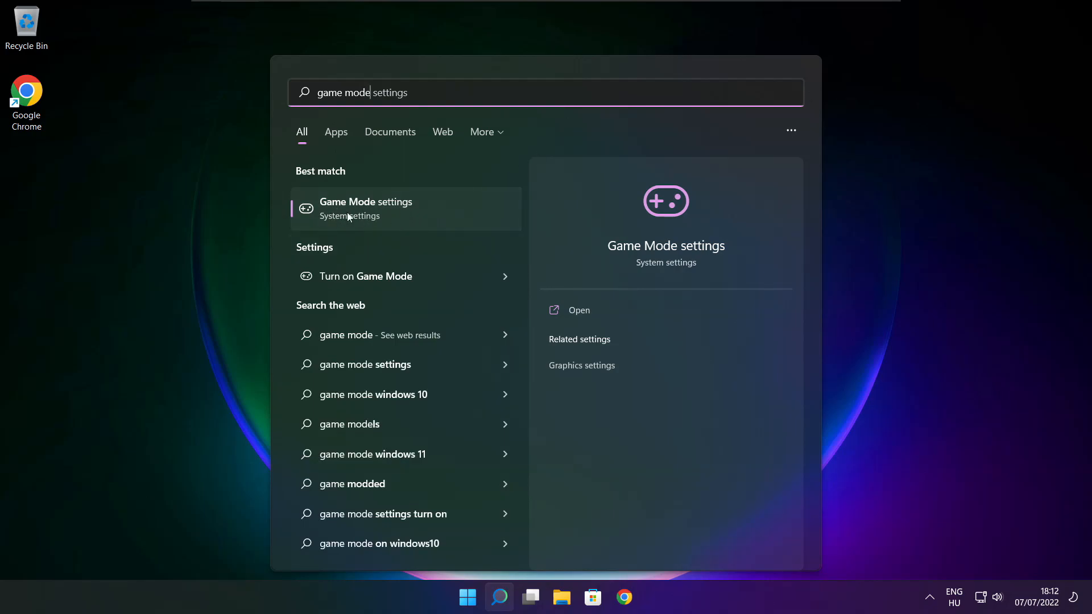
{"action": "left_click", "coordinate": [432, 207]}
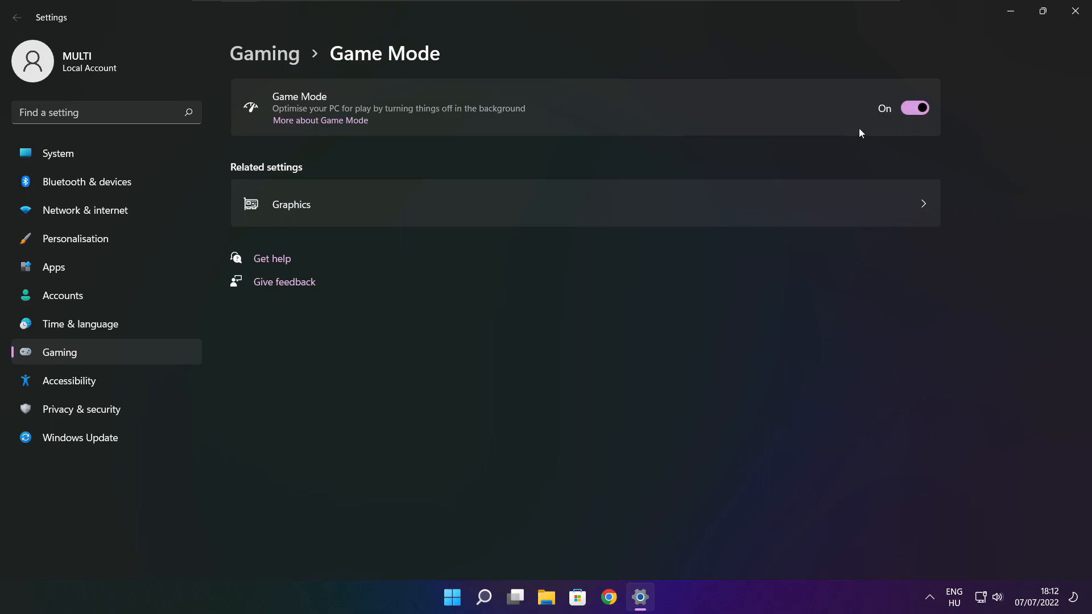
Check the Xbox Game Bar controller-button setting in the Gaming settings, and close Settings
{"action": "left_click", "coordinate": [267, 56]}
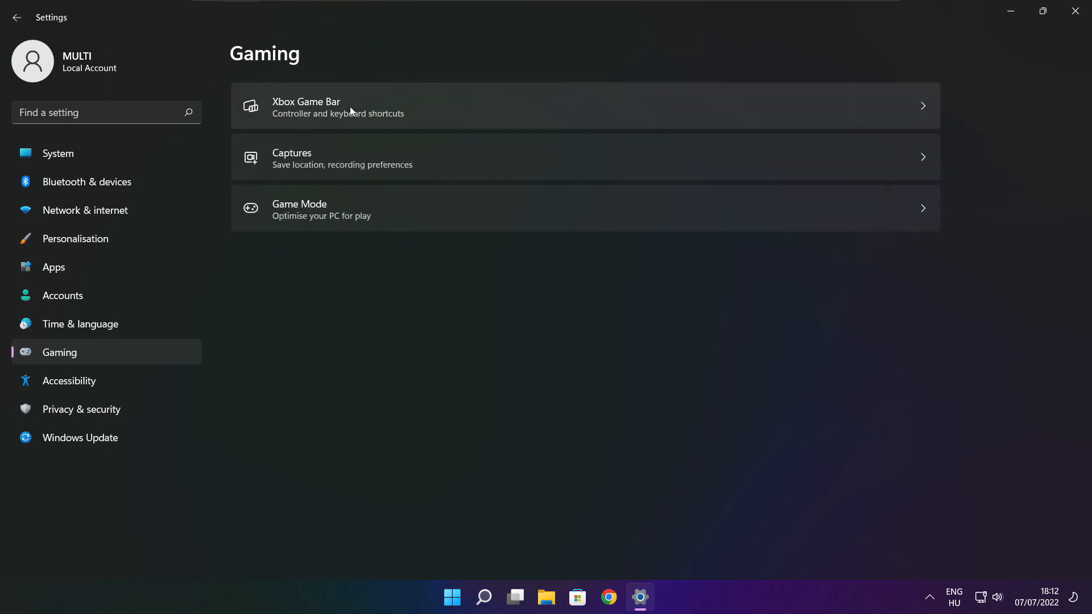
{"action": "left_click", "coordinate": [445, 117]}
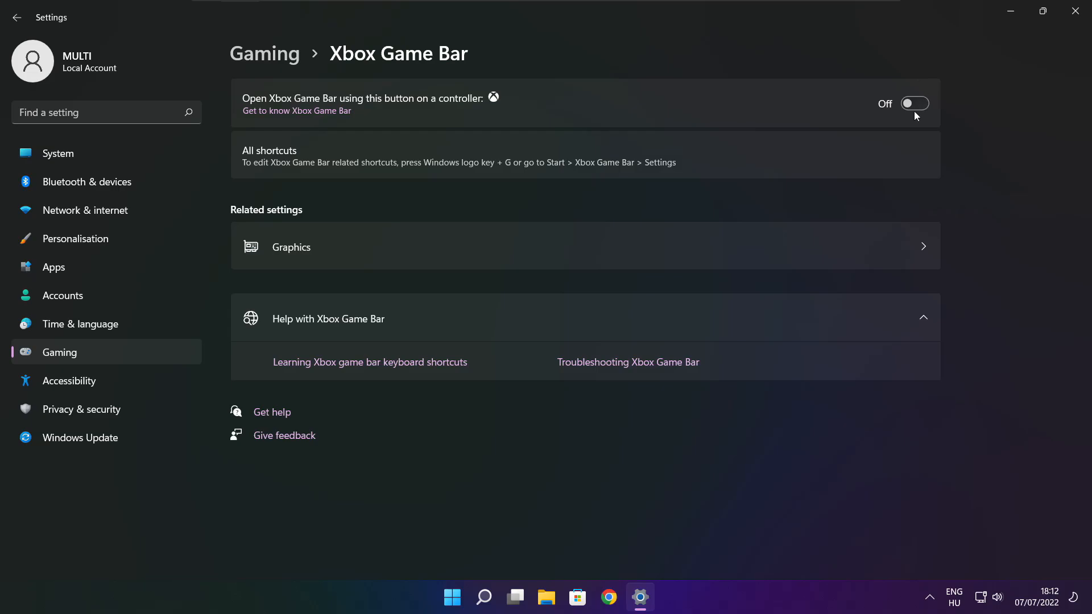
{"action": "left_click", "coordinate": [1075, 13]}
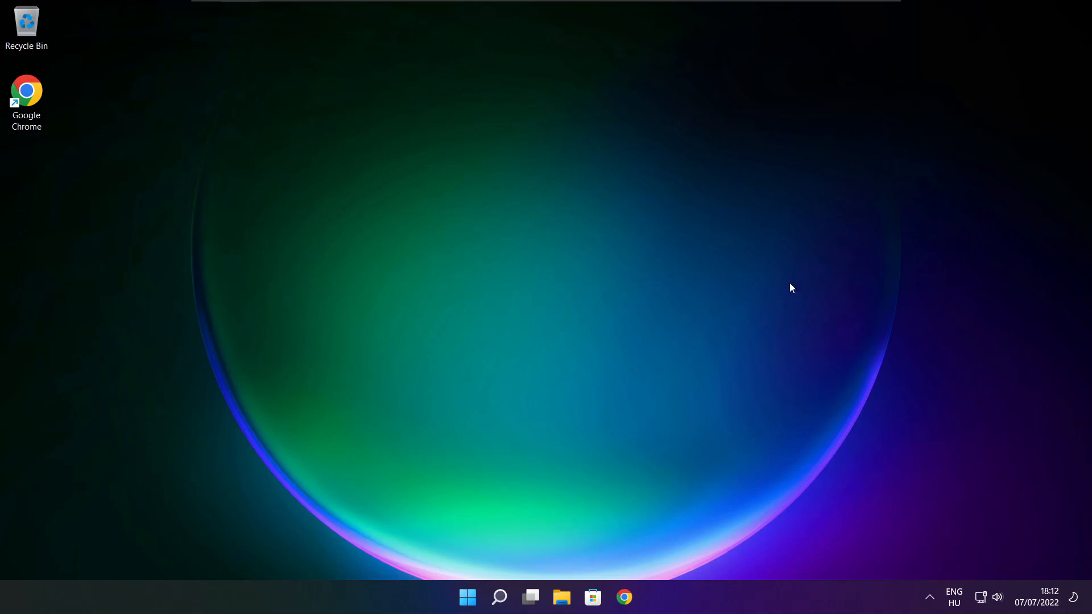
Open the startup apps list in Task Manager and disable Cortana
{"action": "right_click", "coordinate": [470, 600]}
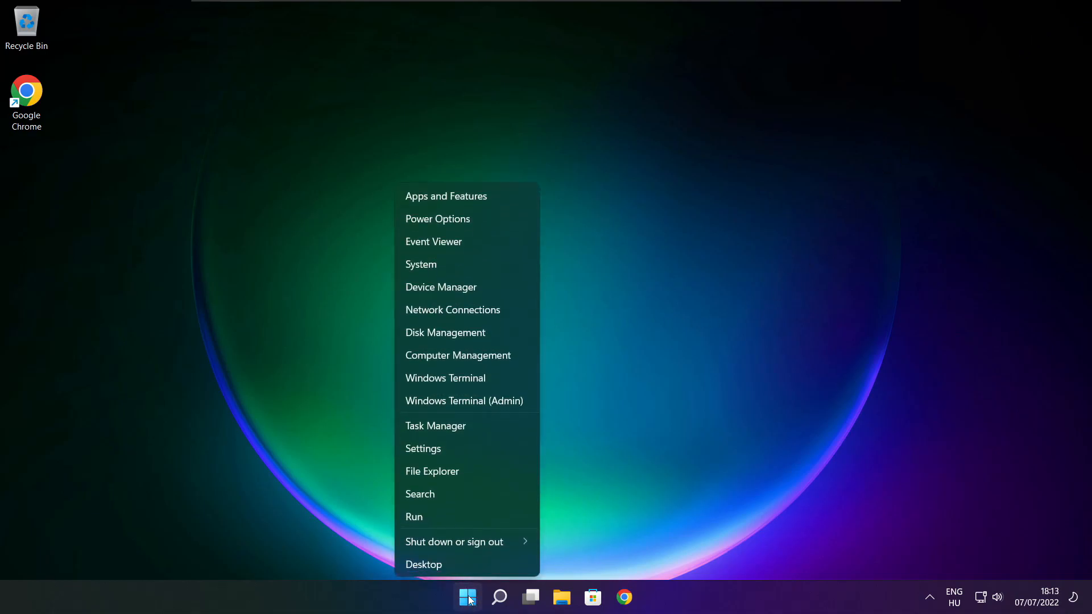
{"action": "left_click", "coordinate": [469, 426]}
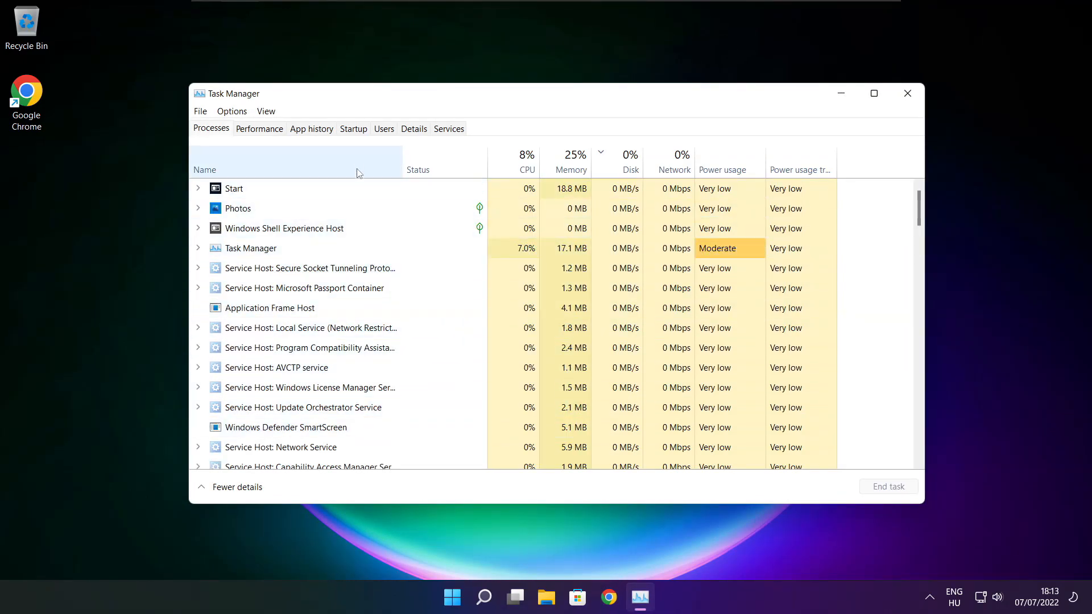
{"action": "left_click", "coordinate": [356, 132]}
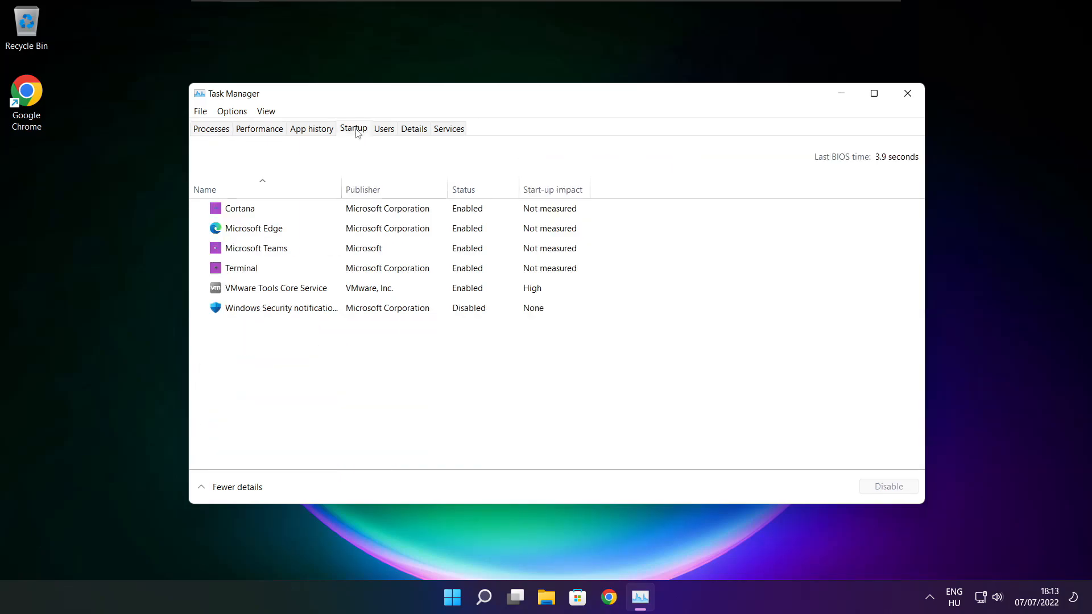
{"action": "left_click", "coordinate": [418, 213]}
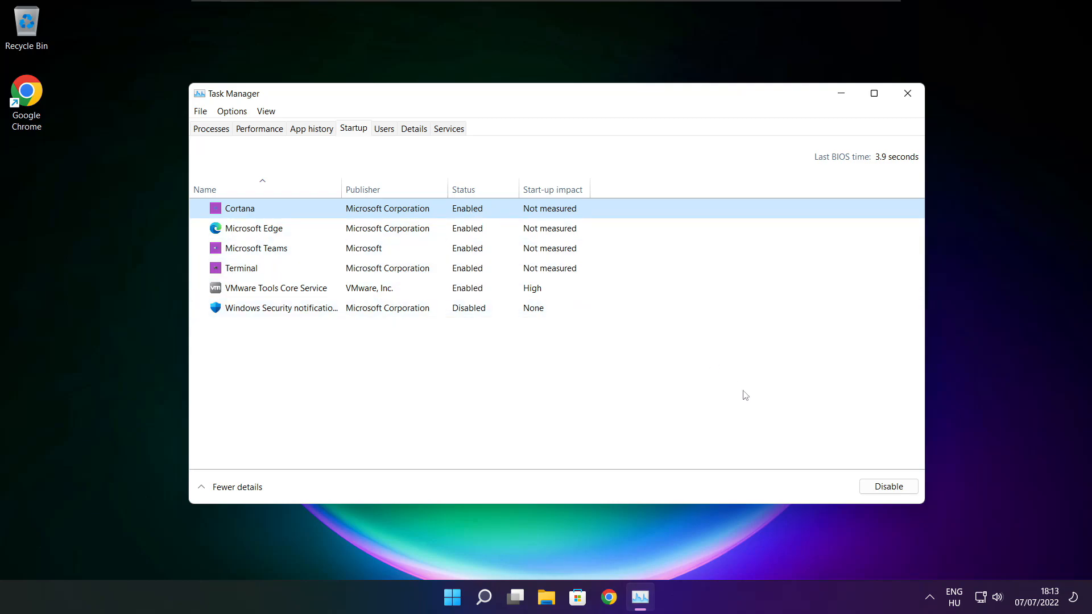
{"action": "left_click", "coordinate": [883, 492]}
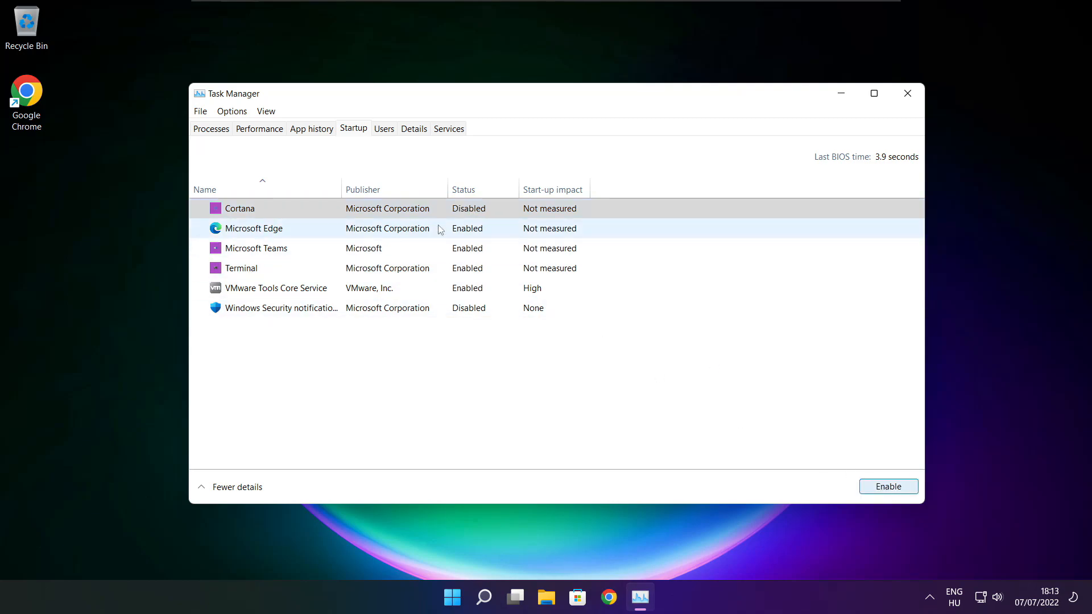
Disable Microsoft Edge and Microsoft Teams from running at startup
{"action": "left_click", "coordinate": [338, 233]}
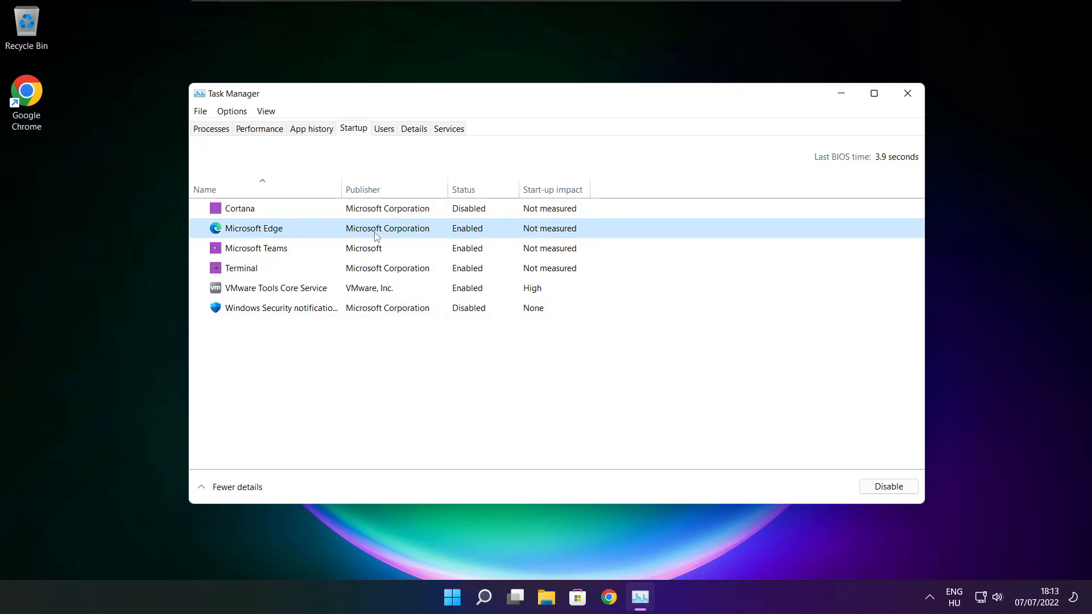
{"action": "left_click", "coordinate": [890, 488]}
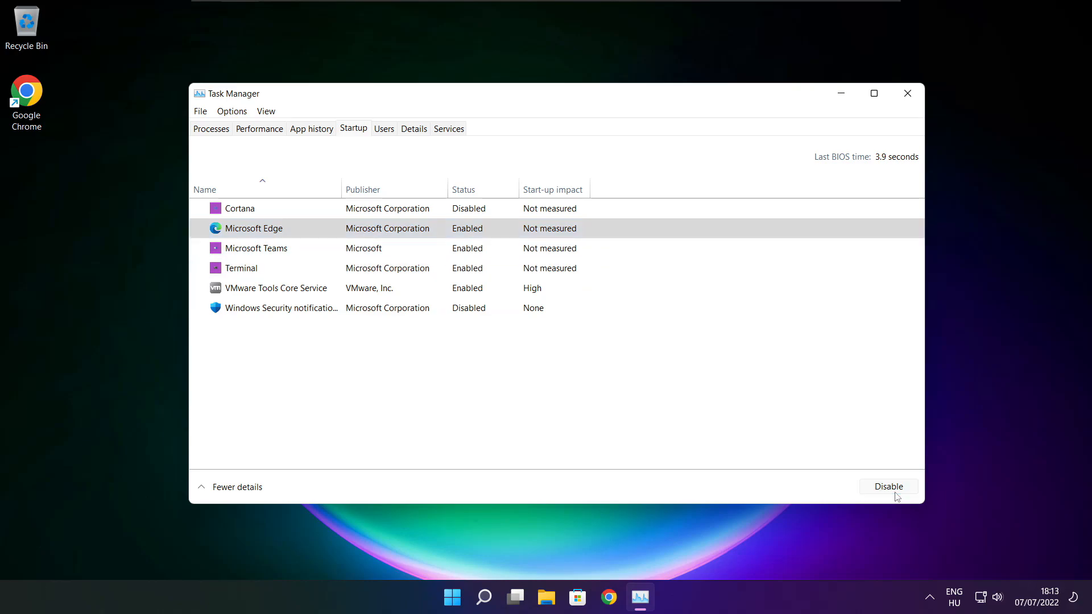
{"action": "left_click", "coordinate": [335, 250]}
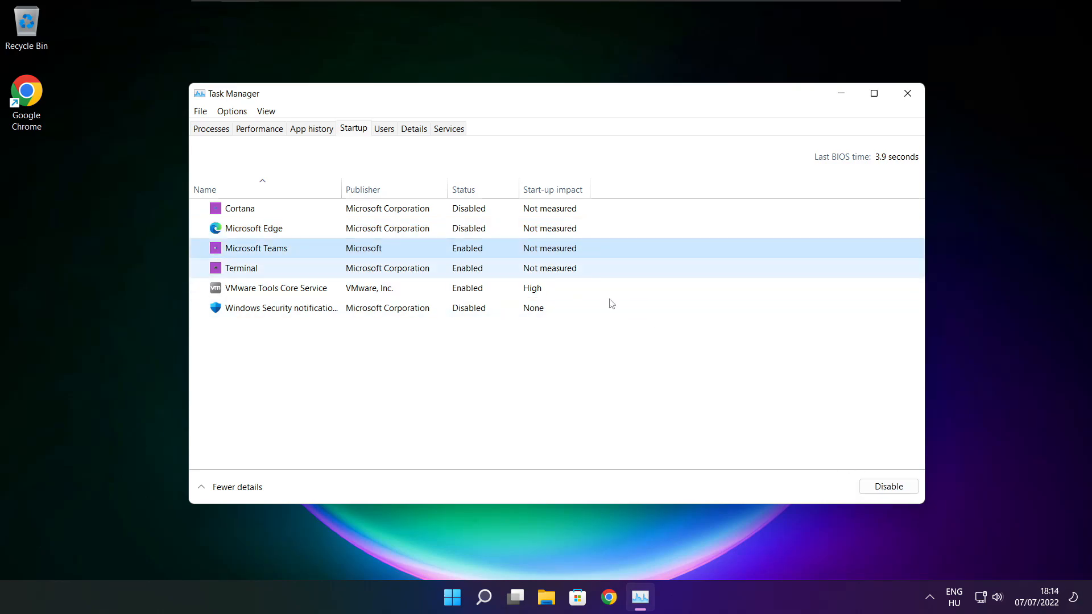
{"action": "left_click", "coordinate": [908, 496]}
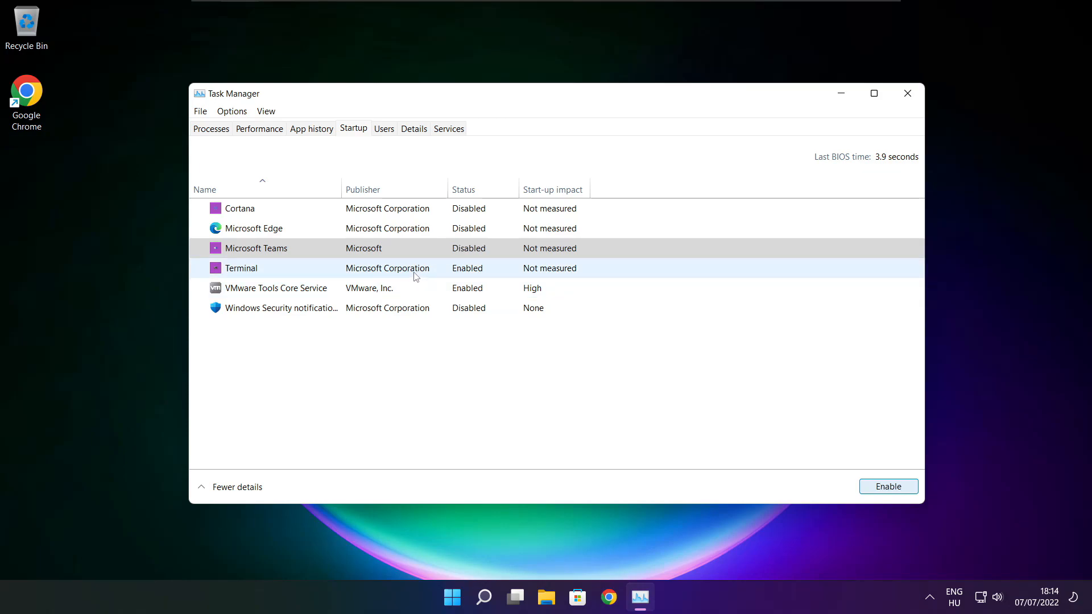
Disable Terminal from running at startup and close Task Manager
{"action": "left_click", "coordinate": [364, 277]}
{"action": "left_click", "coordinate": [904, 495]}
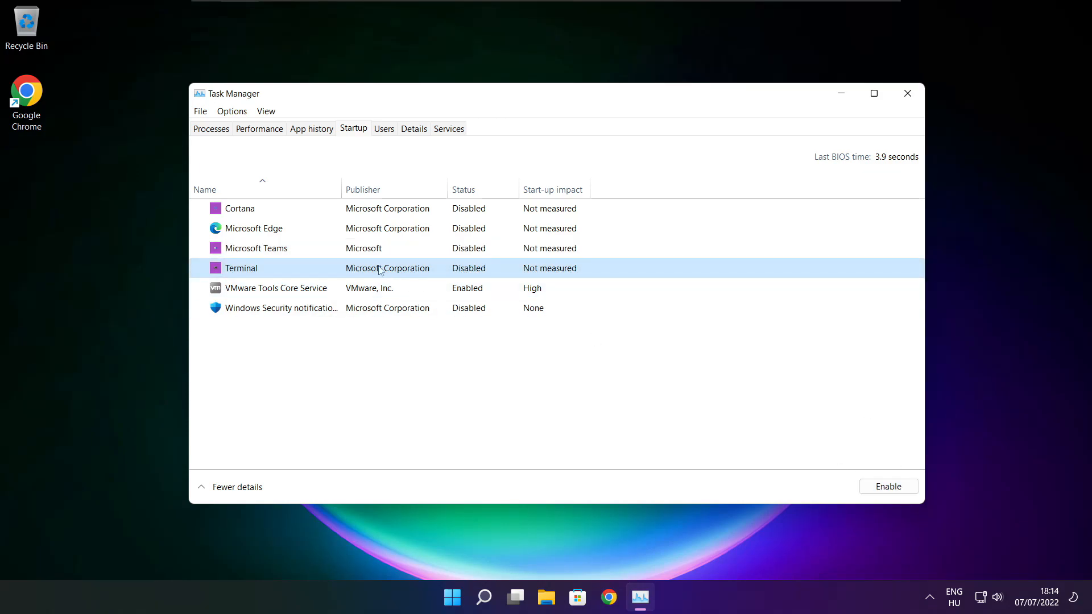
{"action": "left_click", "coordinate": [906, 94]}
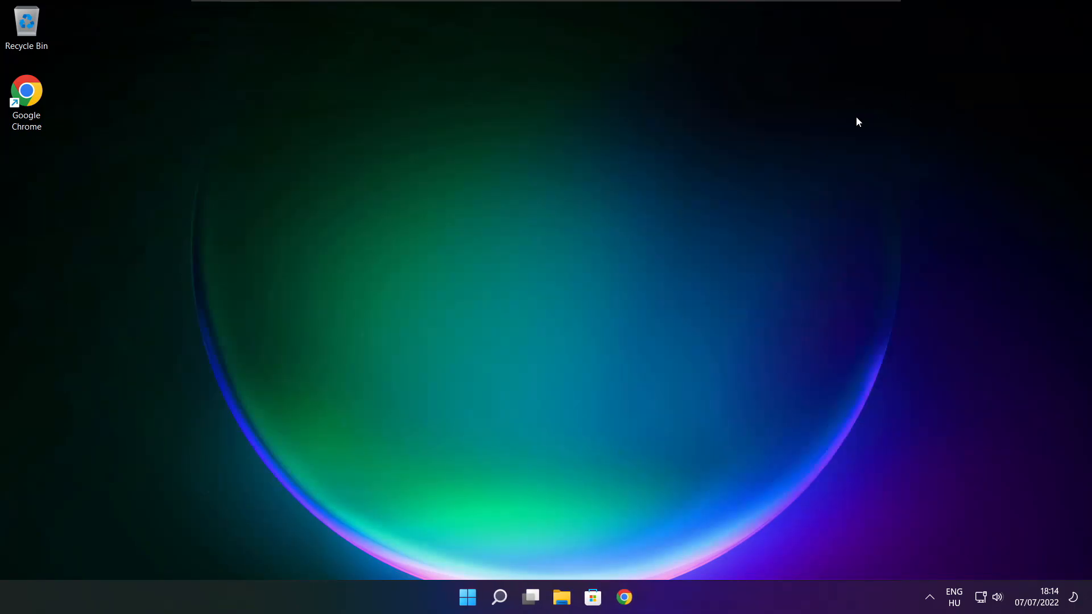
Search Windows for "optimise", open Defragment and Optimise Drives, and analyse and optimise the C: drive
{"action": "left_click", "coordinate": [501, 603]}
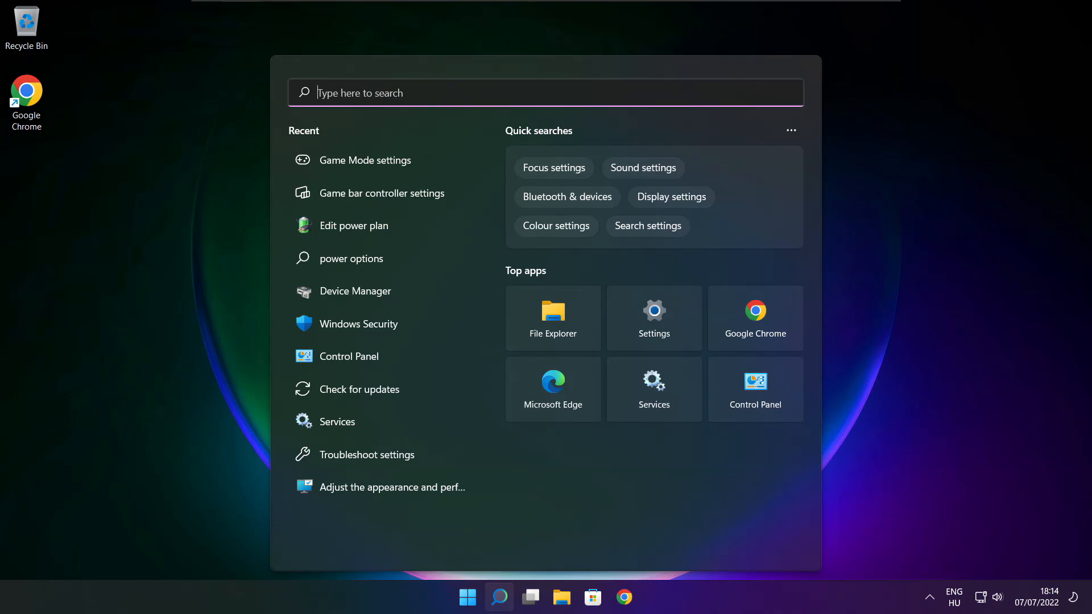
{"action": "type", "text": "optimi"}
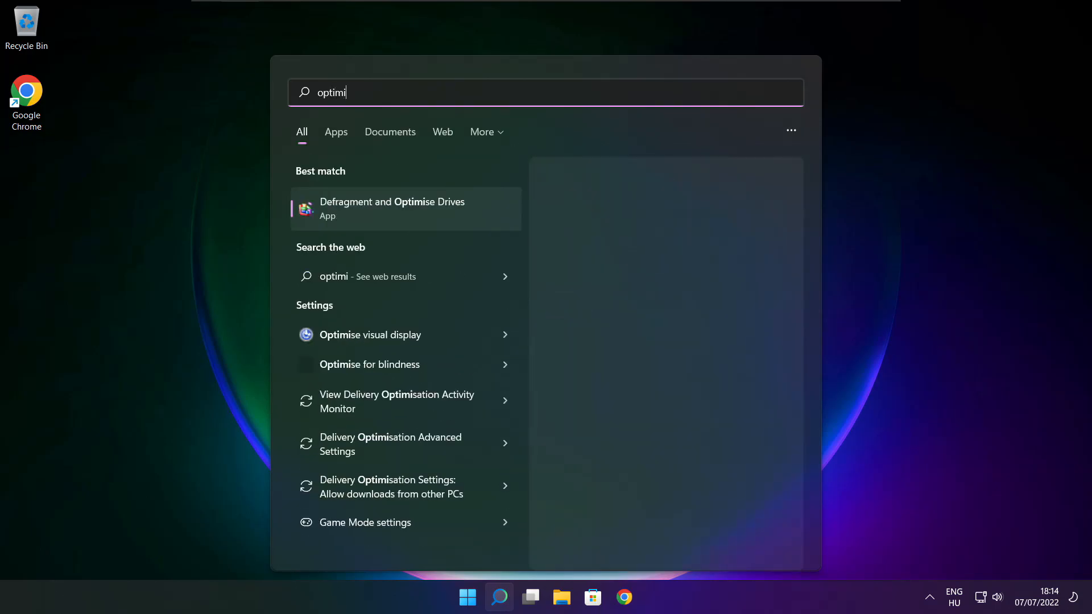
{"action": "type", "text": "se"}
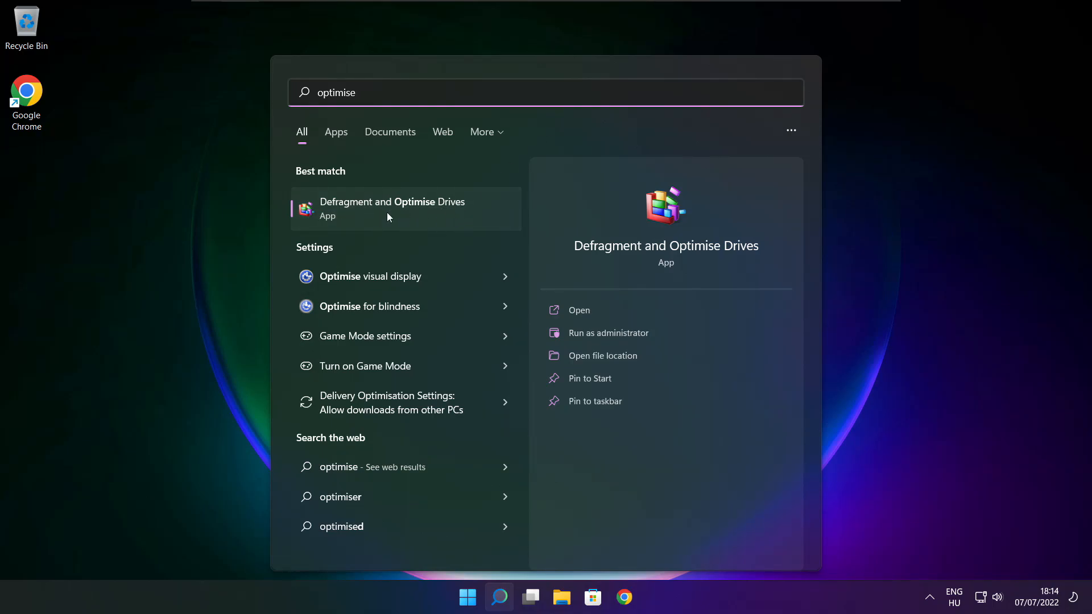
{"action": "left_click", "coordinate": [420, 208]}
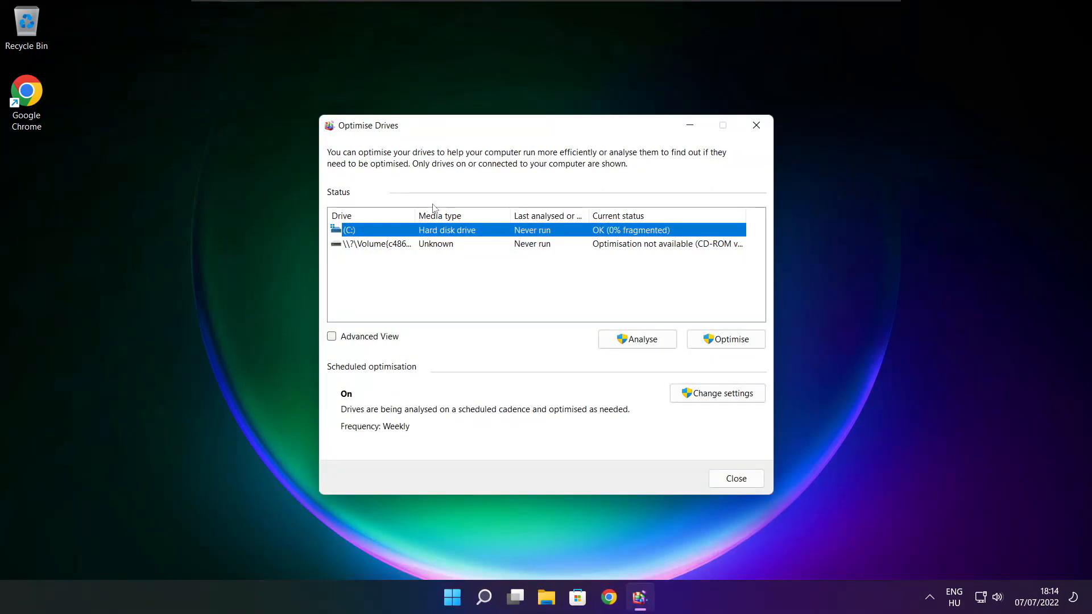
{"action": "left_click", "coordinate": [628, 336]}
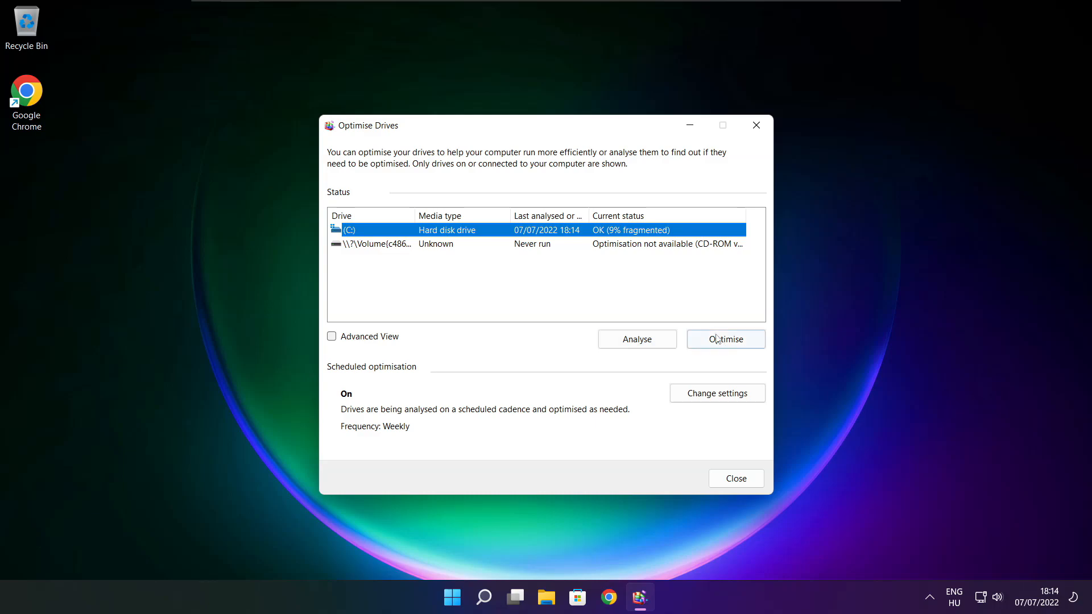
{"action": "left_click", "coordinate": [730, 343]}
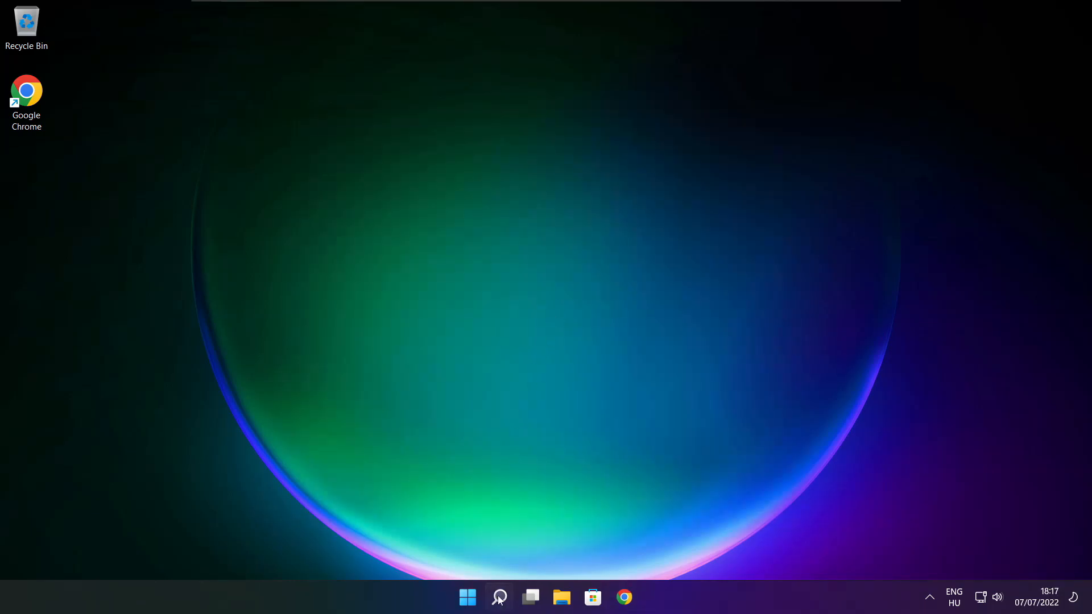
Search Windows for "updates", run a check for updates in Windows Update, and close Settings
{"action": "left_click", "coordinate": [500, 597]}
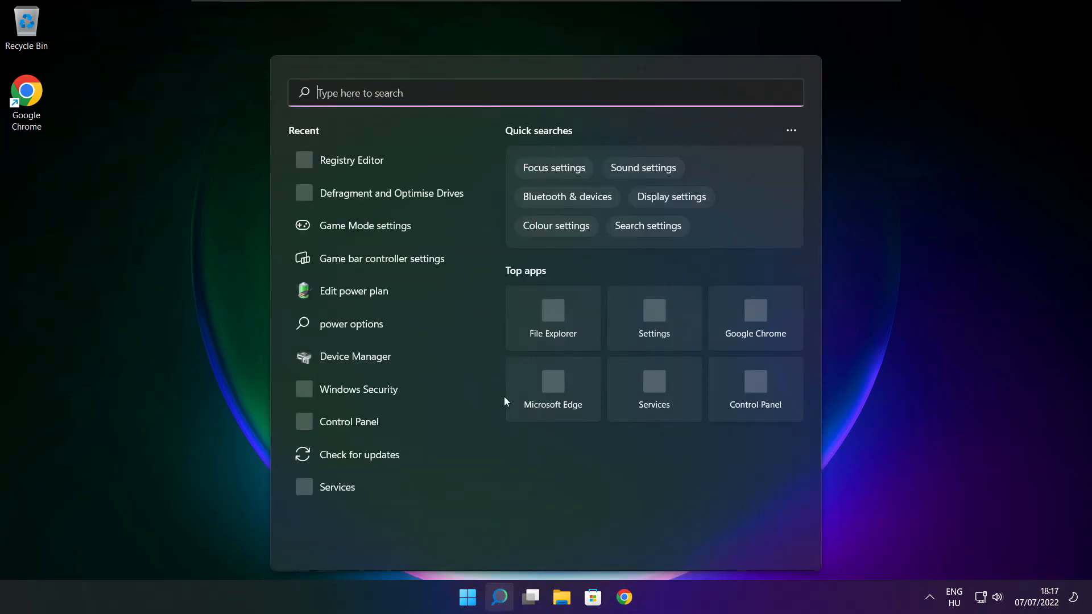
{"action": "type", "text": "updates"}
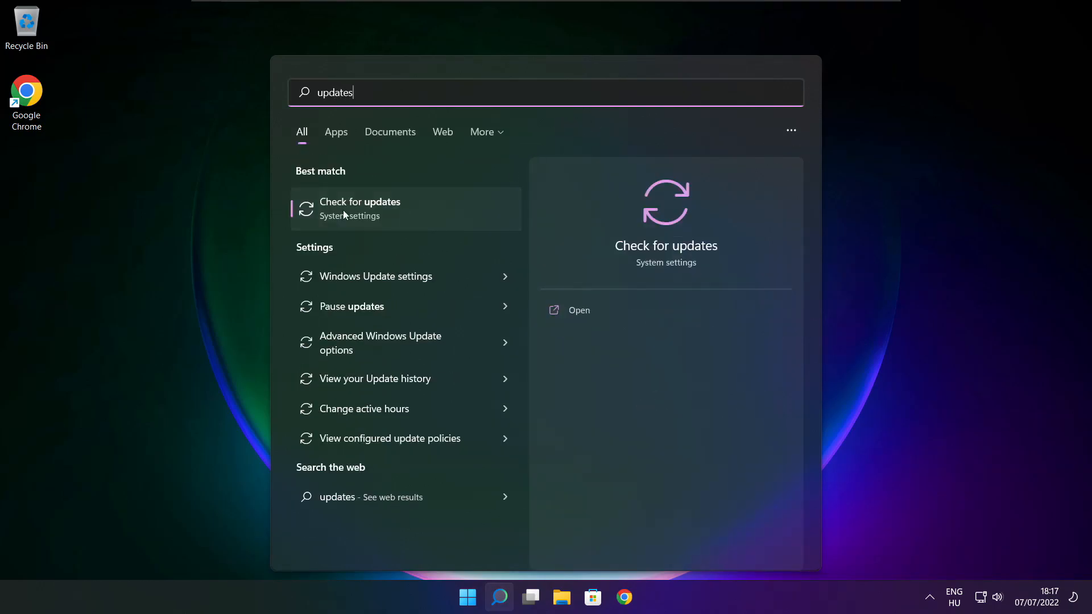
{"action": "left_click", "coordinate": [397, 211]}
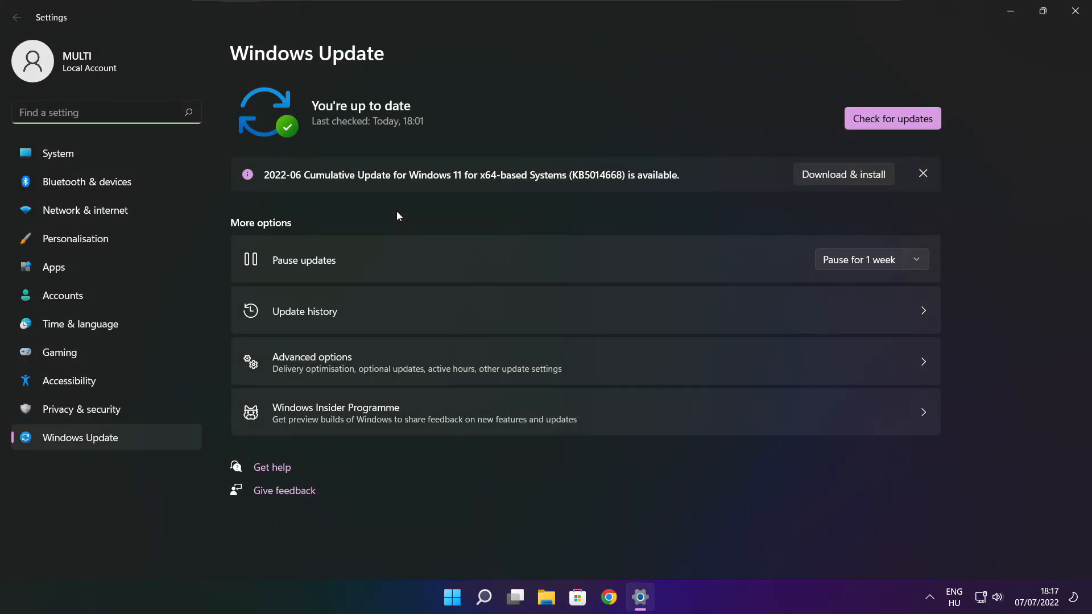
{"action": "left_click", "coordinate": [892, 119]}
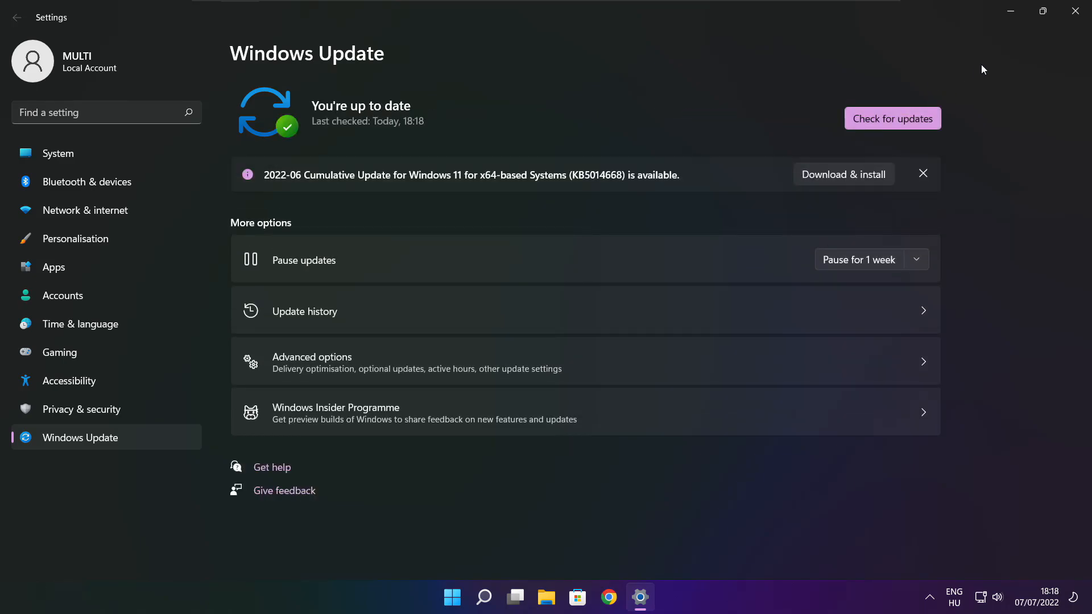
{"action": "left_click", "coordinate": [1075, 14]}
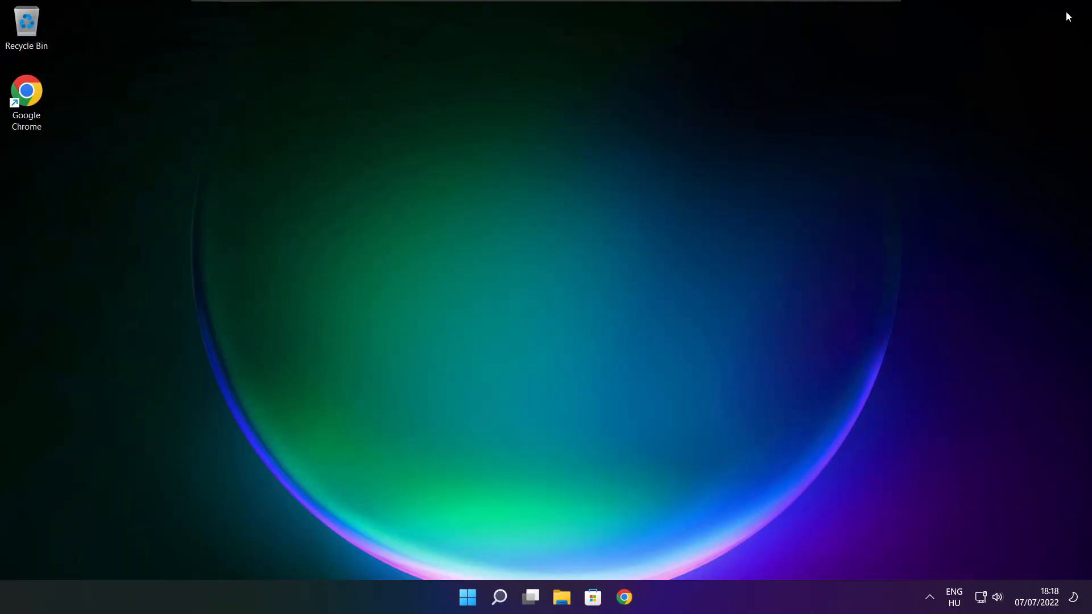
Search Windows for "regedit", open Registry Editor, and move its window nearer the middle of the desktop
{"action": "left_click", "coordinate": [498, 599]}
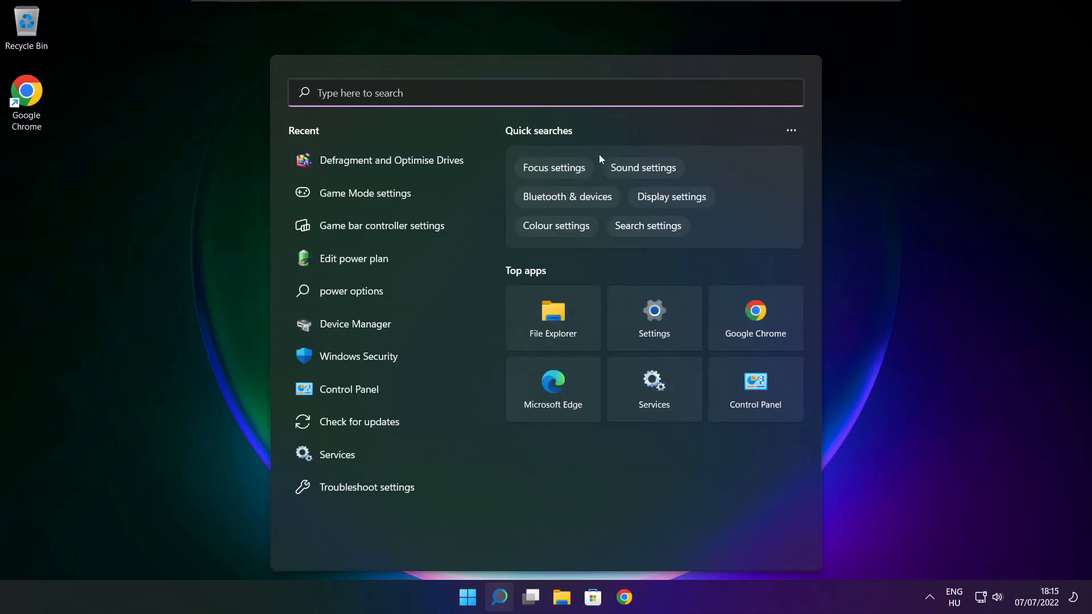
{"action": "type", "text": "regedit"}
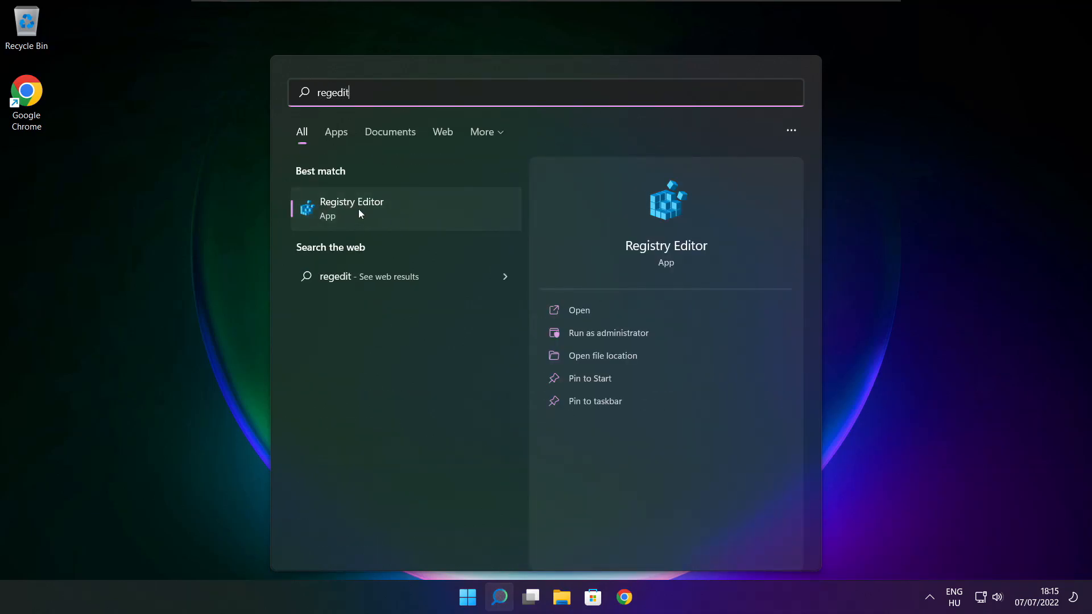
{"action": "left_click", "coordinate": [417, 210]}
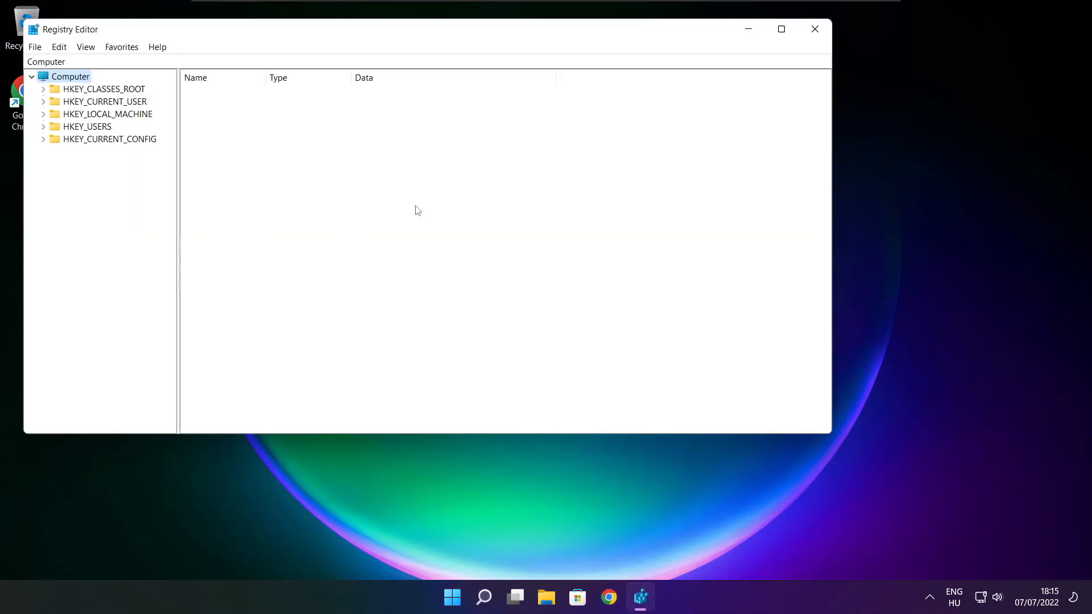
{"action": "left_click_drag", "start_coordinate": [328, 35], "coordinate": [443, 118]}
Open the registry key HKEY_CURRENT_USER\System\GameConfigStore and widen the Name column to show the full value names
{"action": "left_click", "coordinate": [174, 186]}
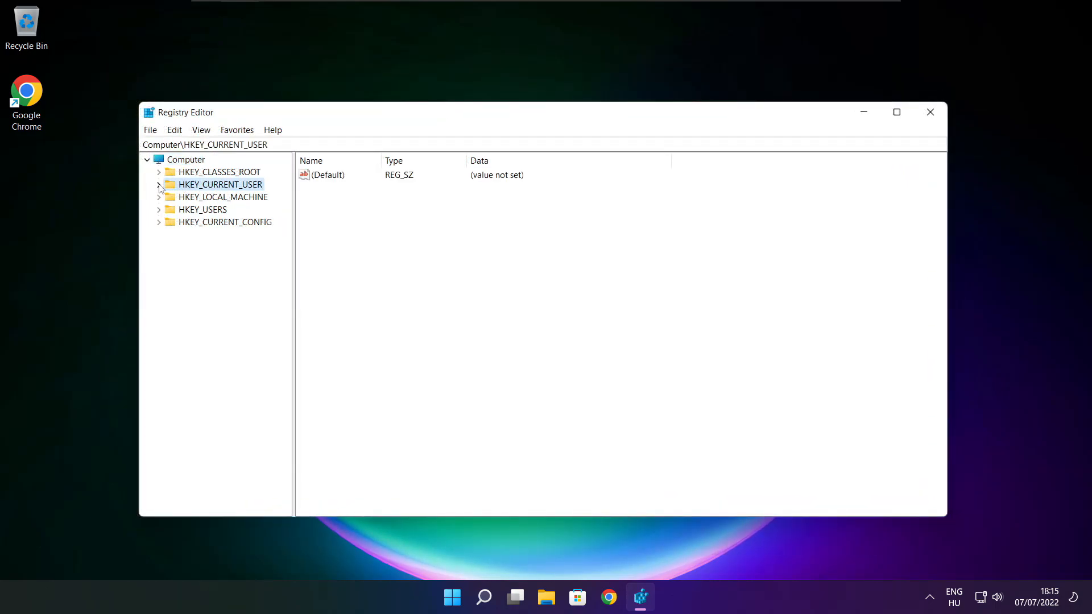
{"action": "left_click", "coordinate": [159, 186]}
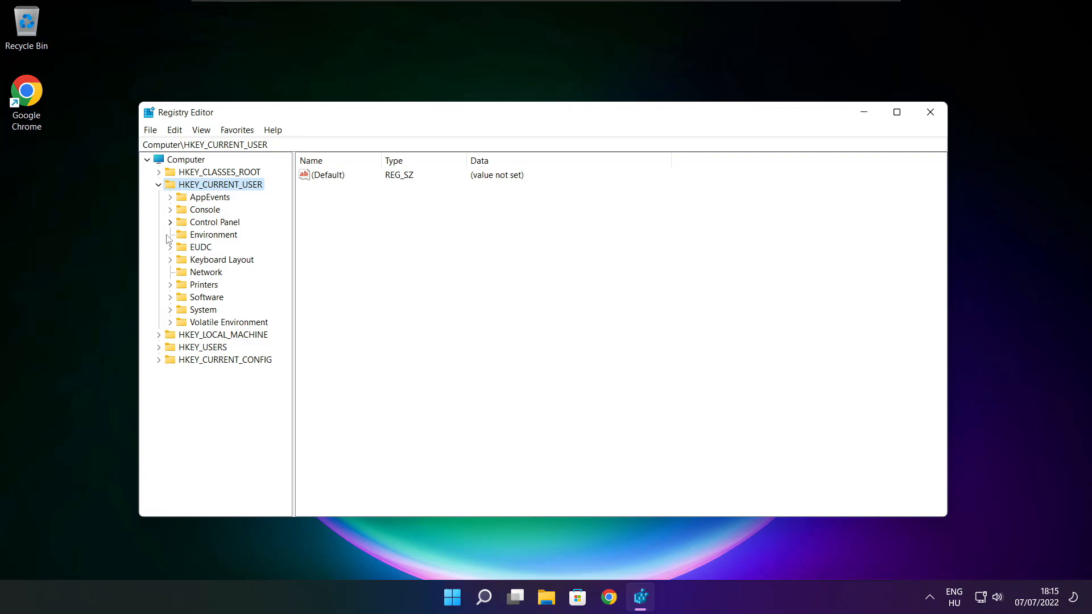
{"action": "left_click", "coordinate": [184, 314]}
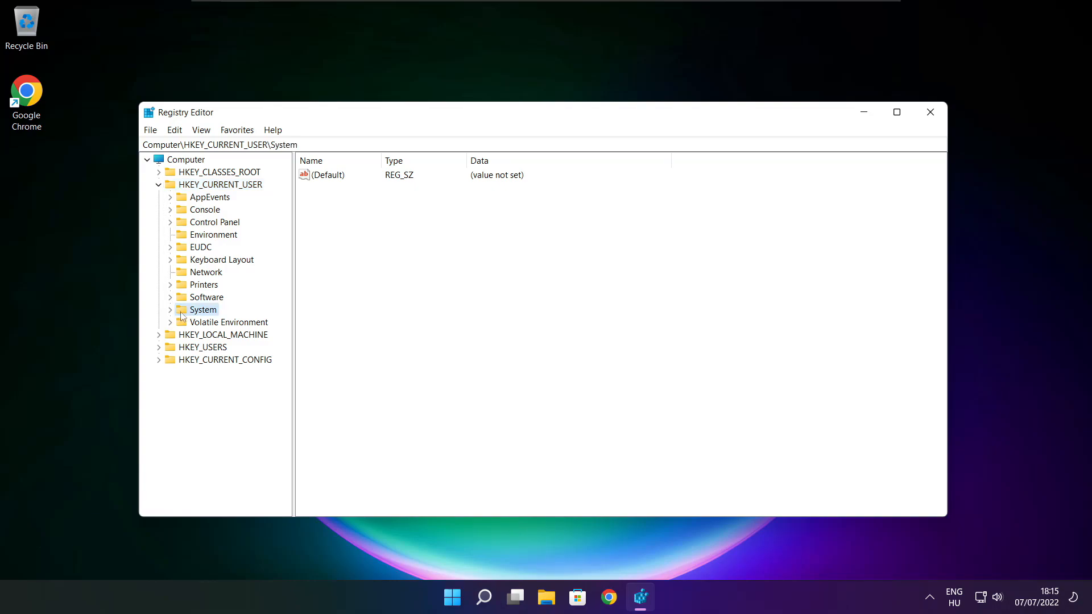
{"action": "left_click", "coordinate": [170, 310]}
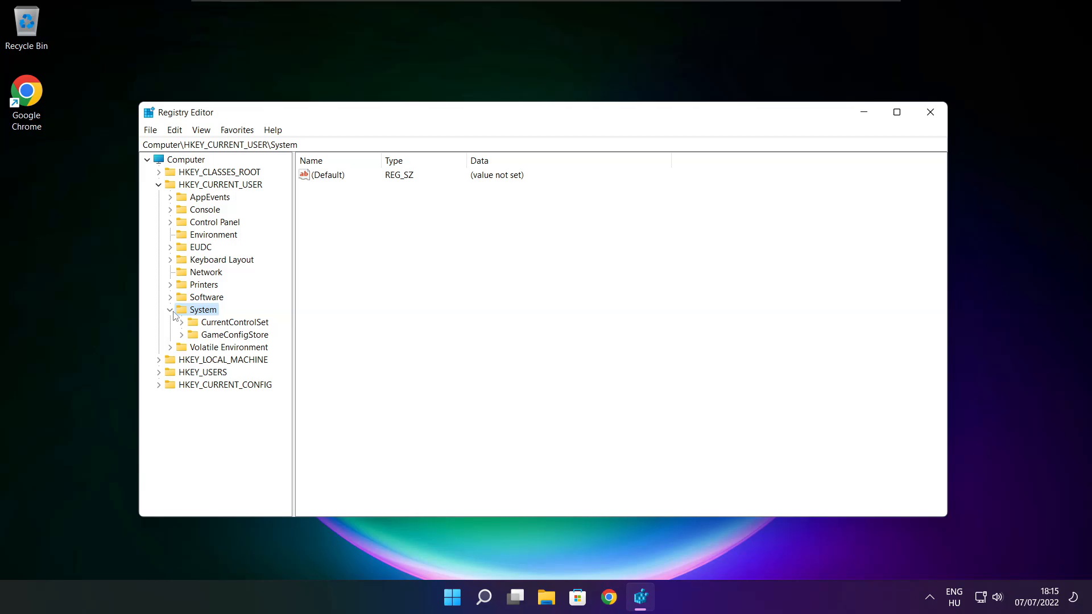
{"action": "left_click", "coordinate": [215, 339]}
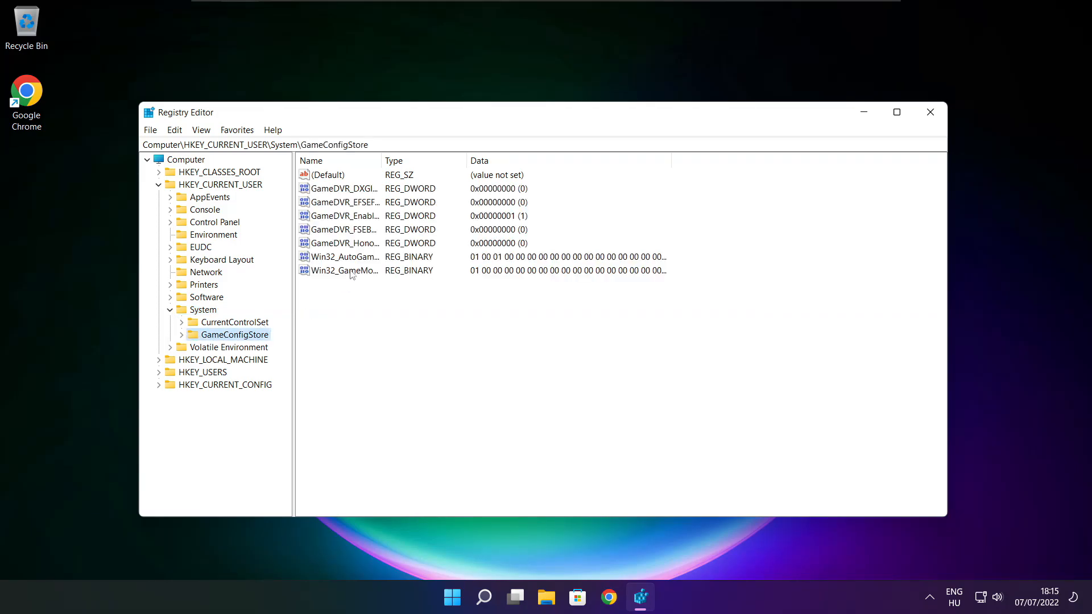
{"action": "left_click_drag", "start_coordinate": [382, 159], "coordinate": [473, 158]}
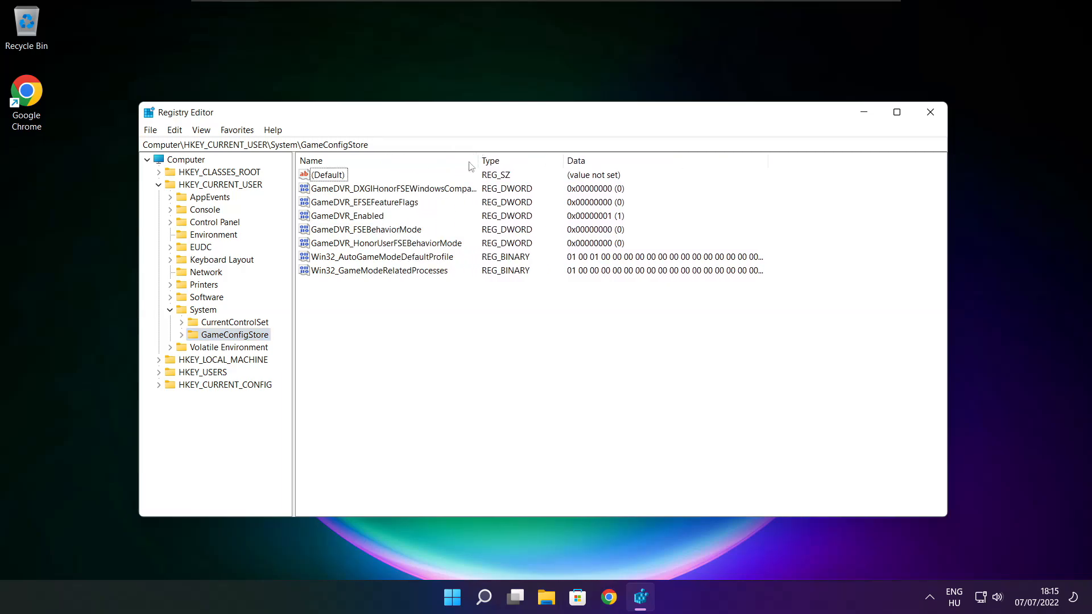
Set the value data of GameDVR_Enabled in GameConfigStore to 0
{"action": "left_click", "coordinate": [359, 219]}
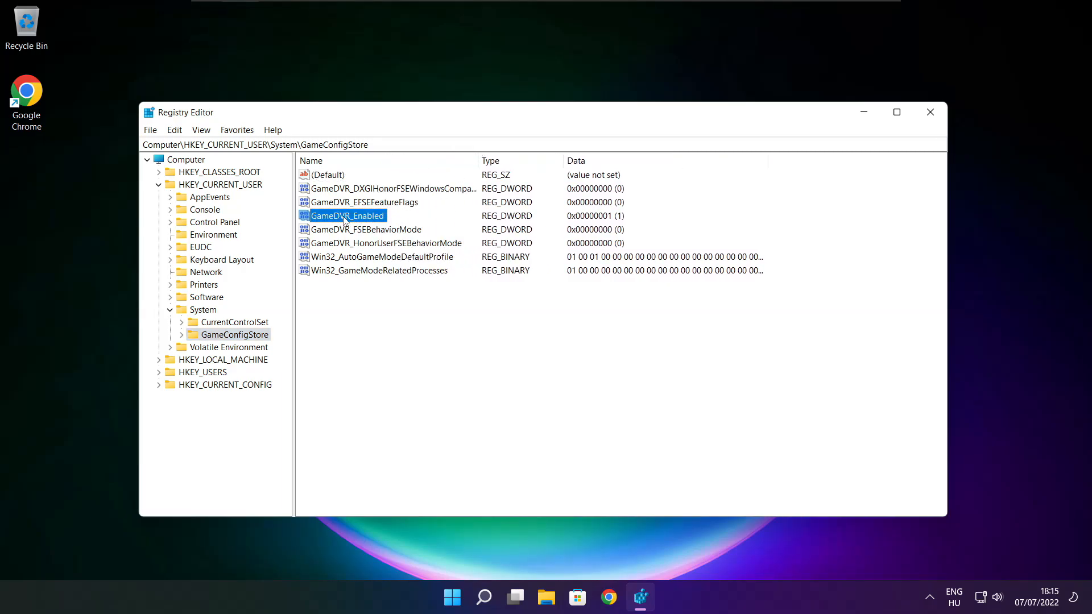
{"action": "double_click", "coordinate": [345, 220]}
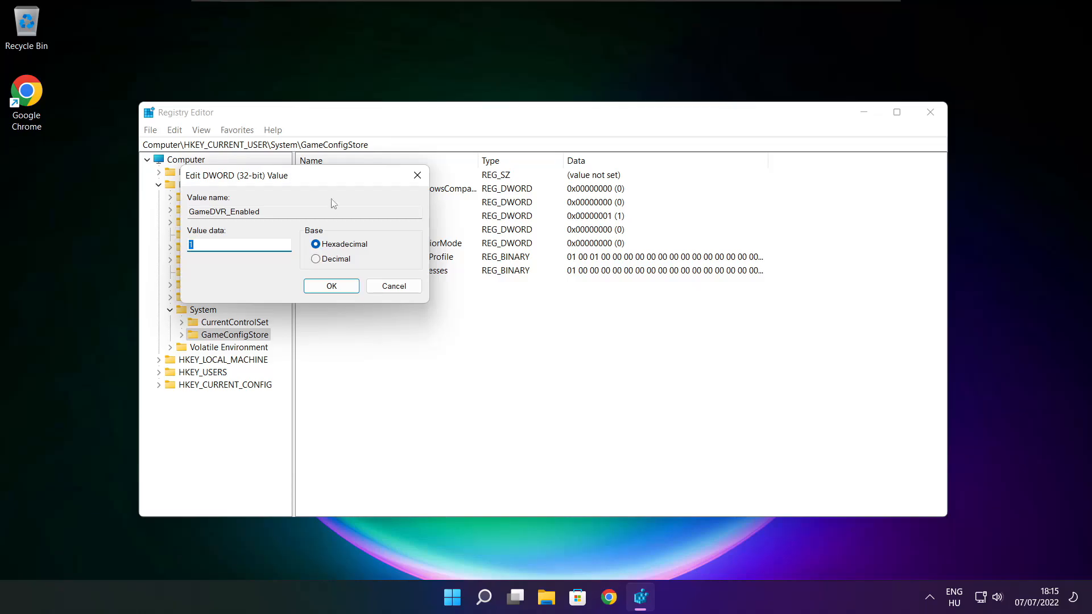
{"action": "left_click_drag", "start_coordinate": [341, 188], "coordinate": [572, 222]}
{"action": "left_click_drag", "start_coordinate": [457, 288], "coordinate": [420, 291]}
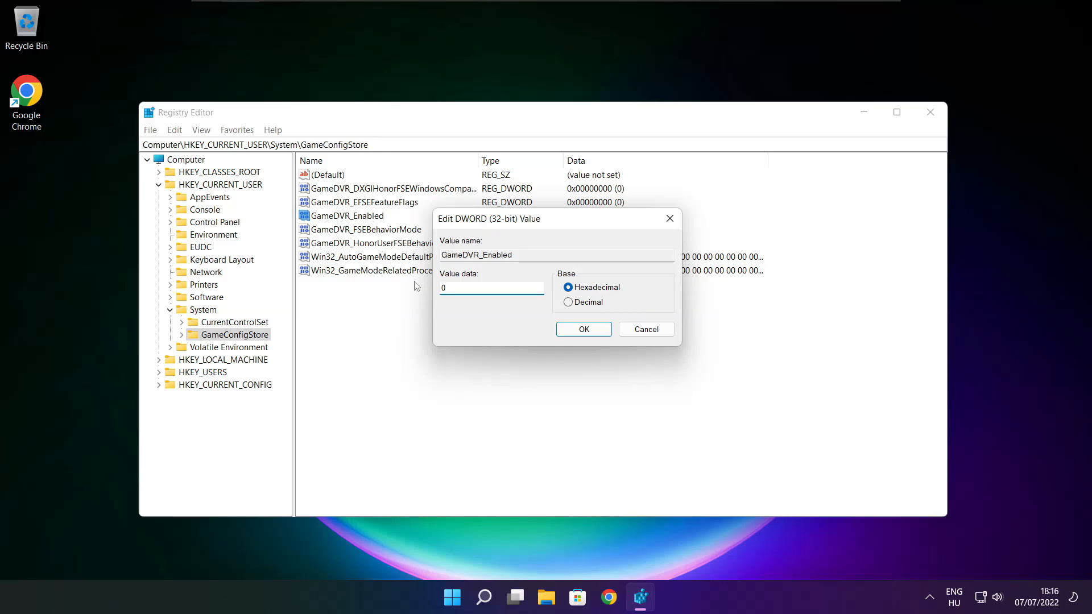
{"action": "left_click", "coordinate": [584, 330]}
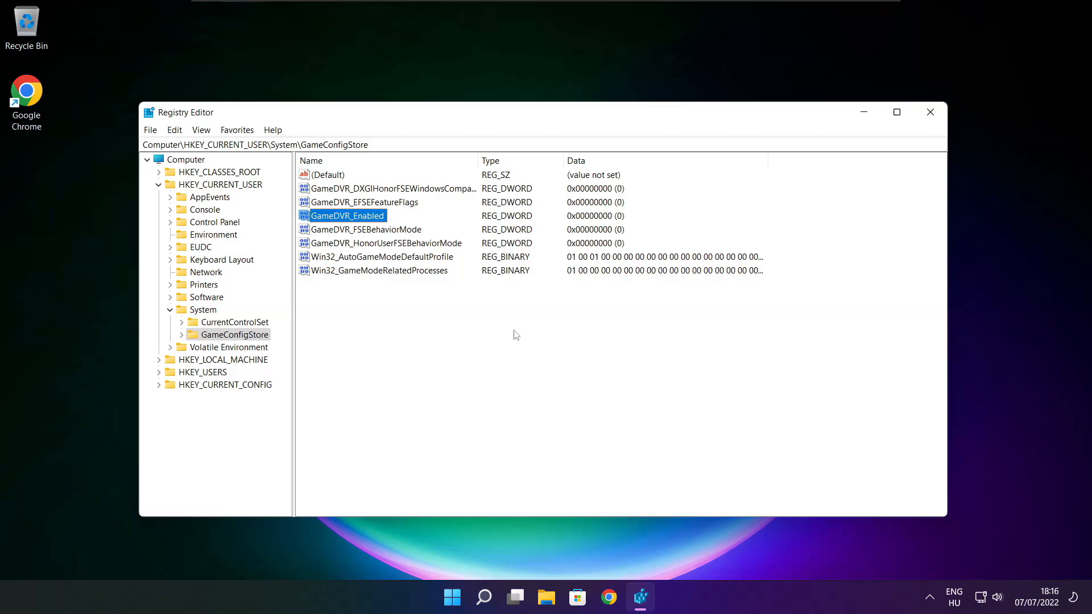
Collapse HKEY_CURRENT_USER and expand the registry tree down to HKEY_LOCAL_MACHINE\SOFTWARE\Microsoft
{"action": "left_click", "coordinate": [159, 186]}
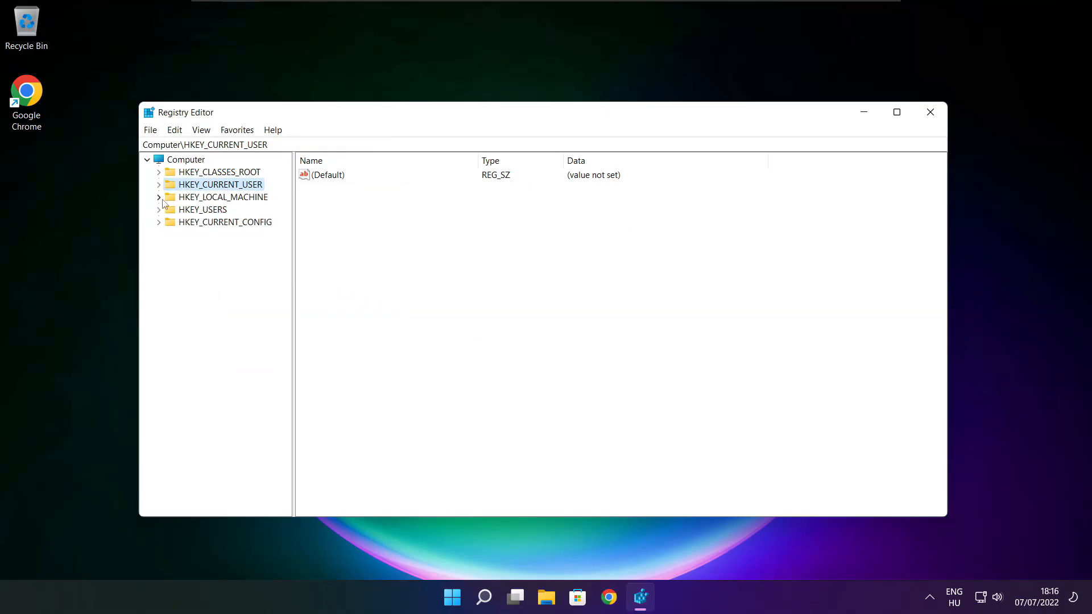
{"action": "left_click", "coordinate": [191, 199]}
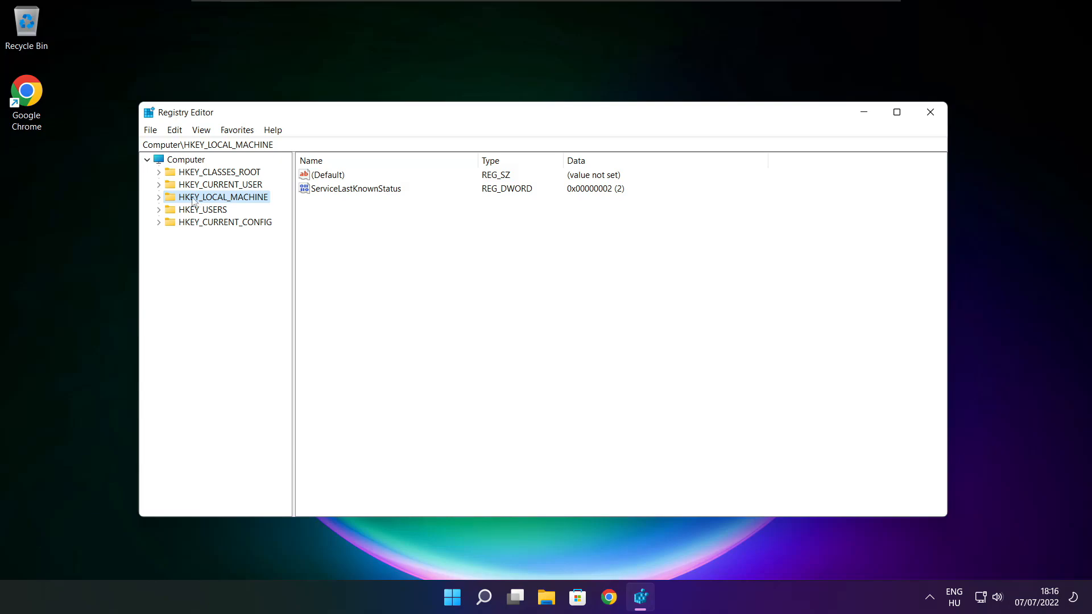
{"action": "left_click", "coordinate": [158, 197]}
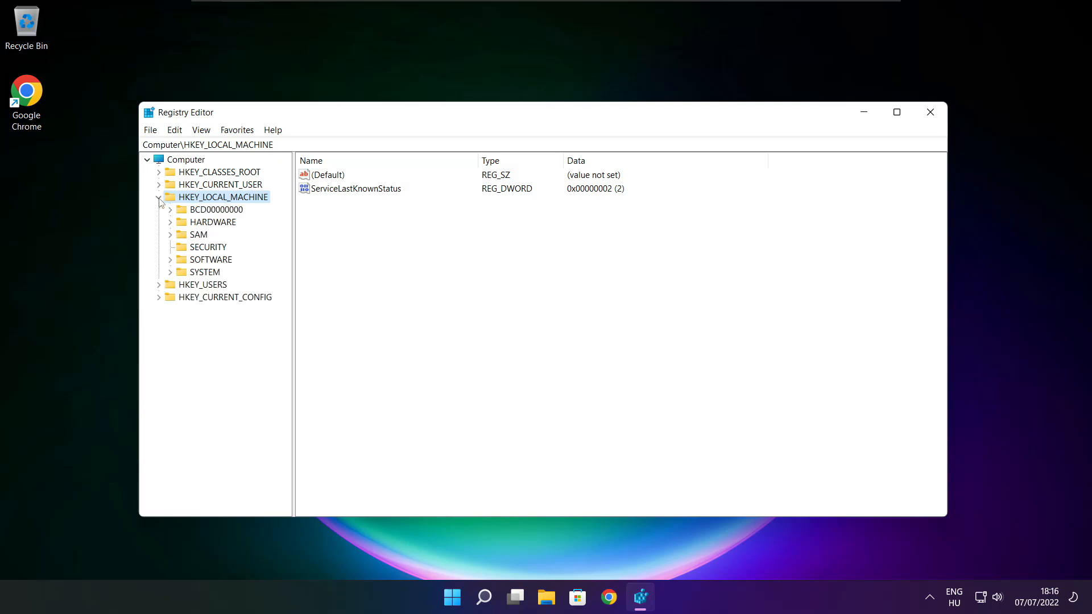
{"action": "left_click", "coordinate": [188, 262]}
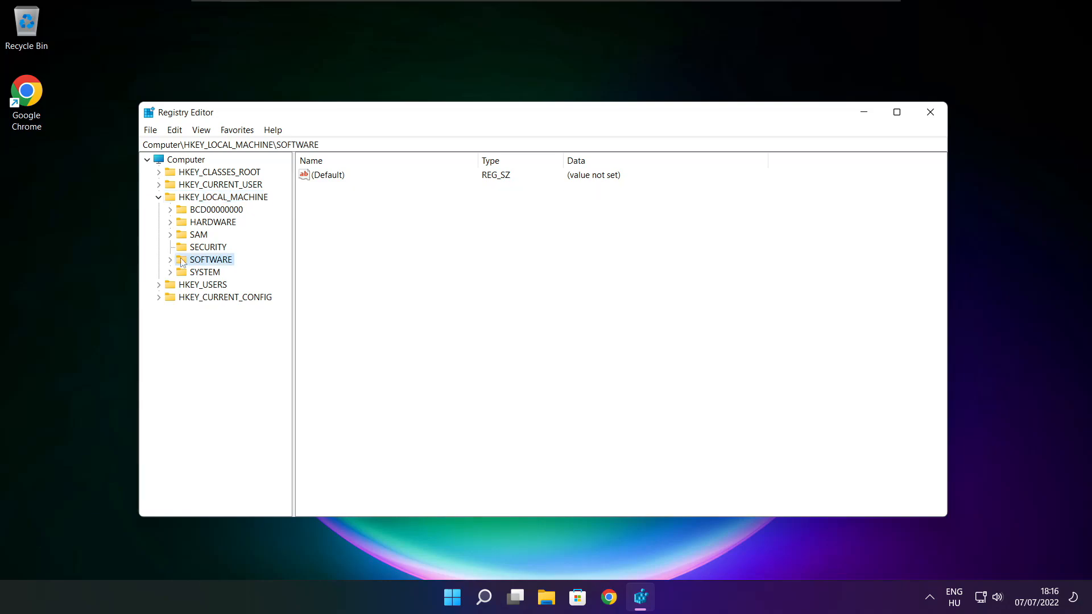
{"action": "left_click", "coordinate": [170, 260]}
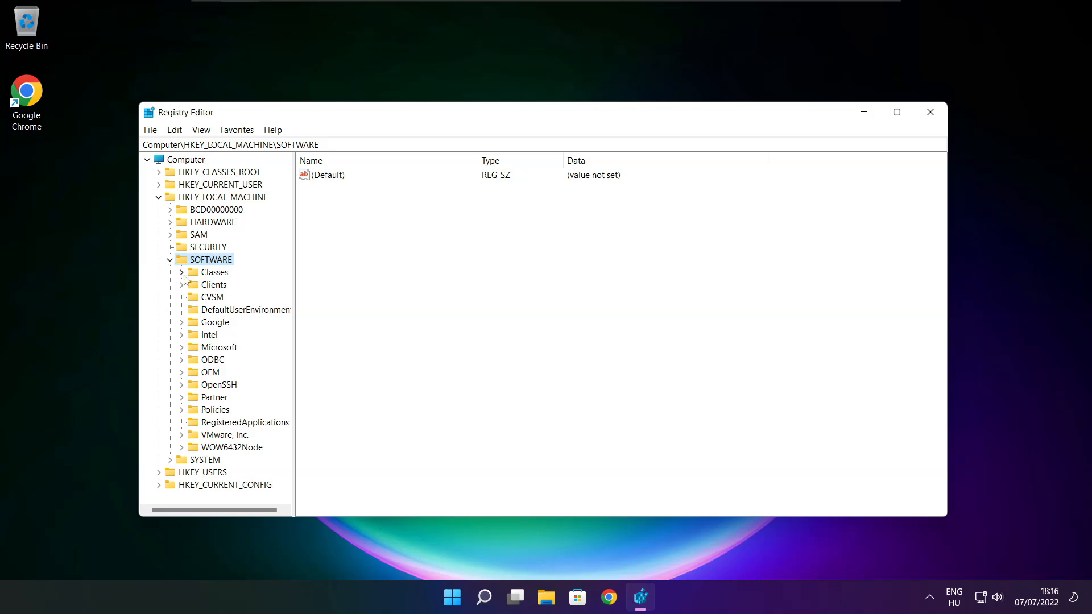
{"action": "left_click", "coordinate": [204, 350]}
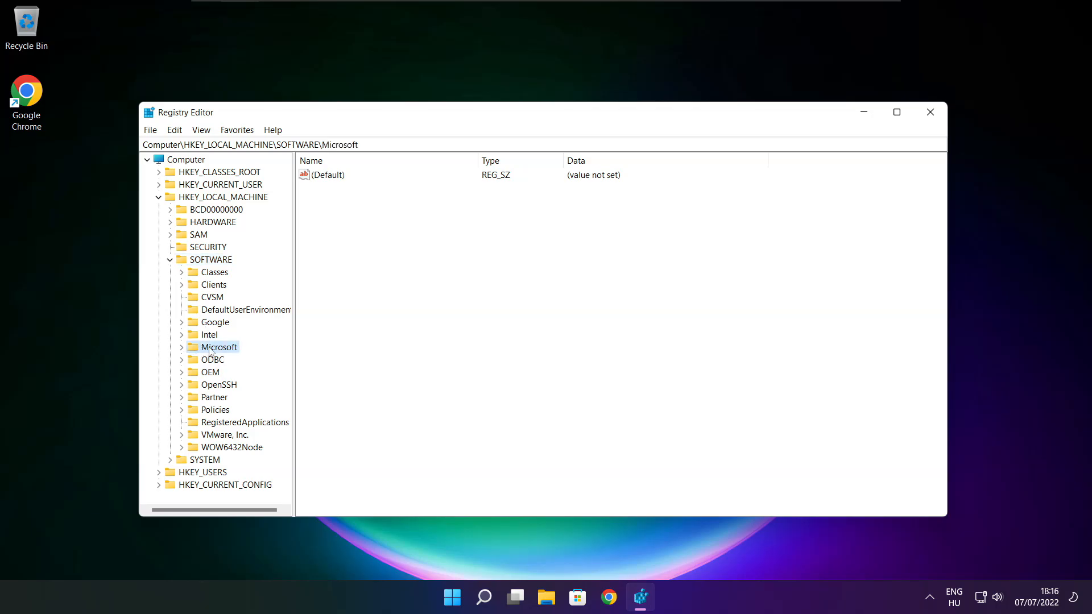
{"action": "left_click", "coordinate": [182, 348]}
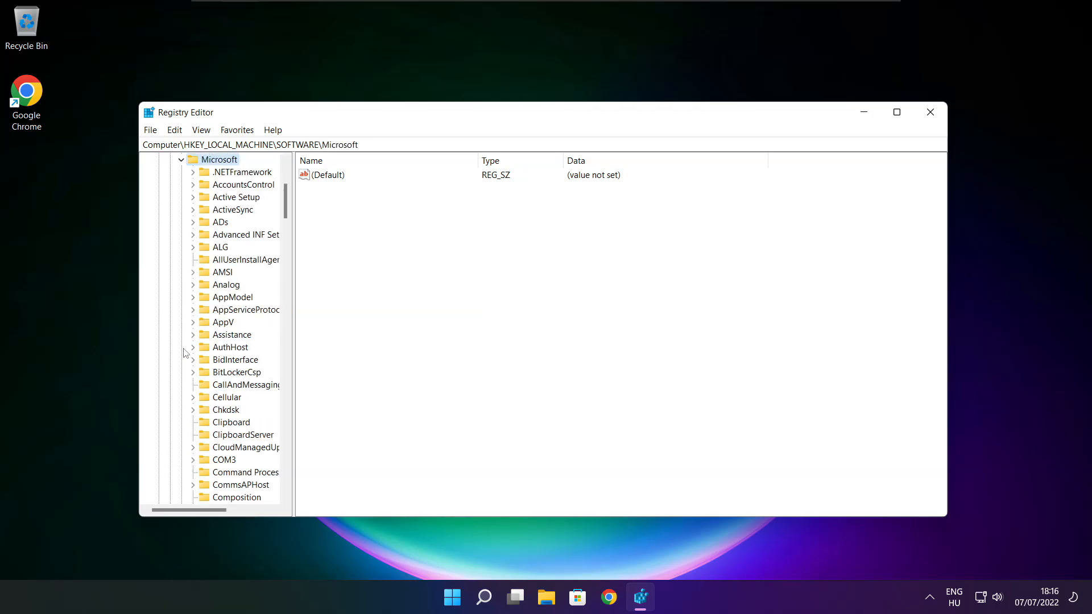
Find the PolicyManager key under Microsoft and expand its default subkey
{"action": "scroll", "coordinate": [216, 342], "scroll_direction": "down", "scroll_amount": 20}
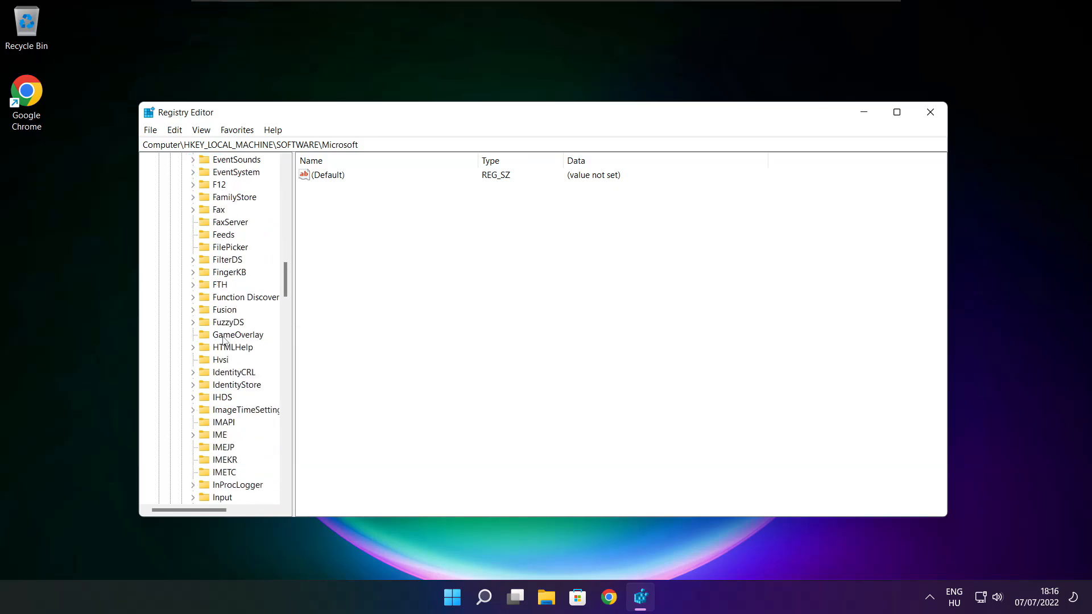
{"action": "scroll", "coordinate": [224, 339], "scroll_direction": "down", "scroll_amount": 20}
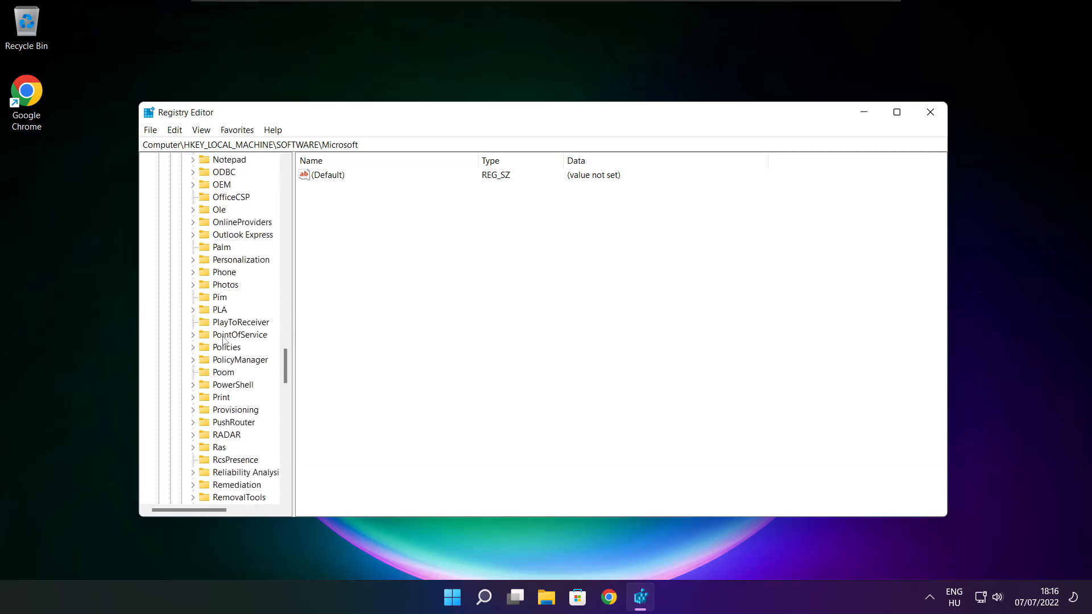
{"action": "scroll", "coordinate": [224, 339], "scroll_direction": "down", "scroll_amount": 1}
{"action": "scroll", "coordinate": [224, 321], "scroll_direction": "up", "scroll_amount": 1}
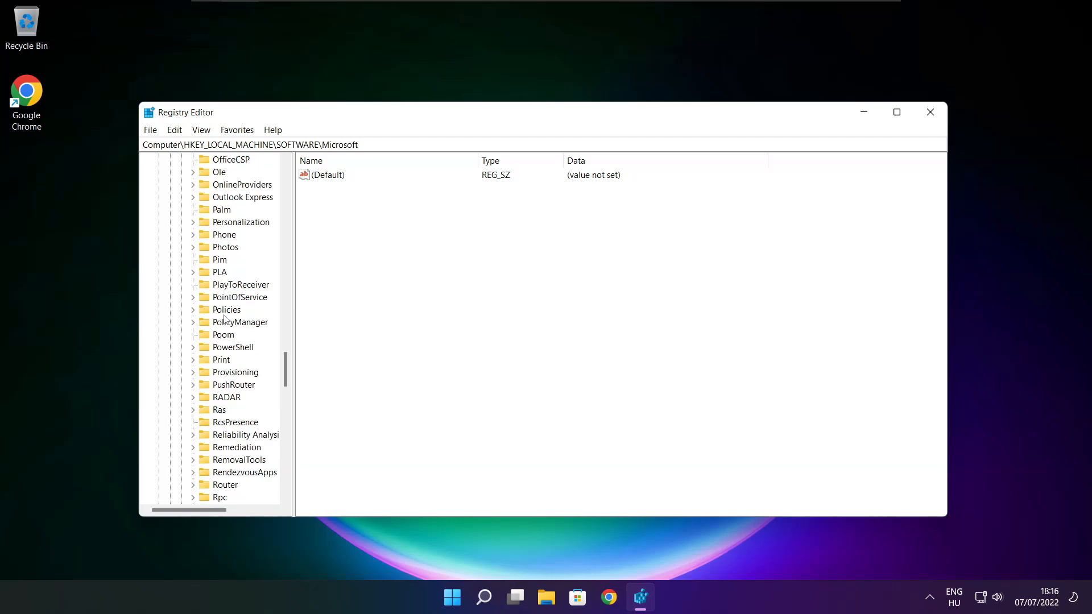
{"action": "left_click", "coordinate": [226, 323]}
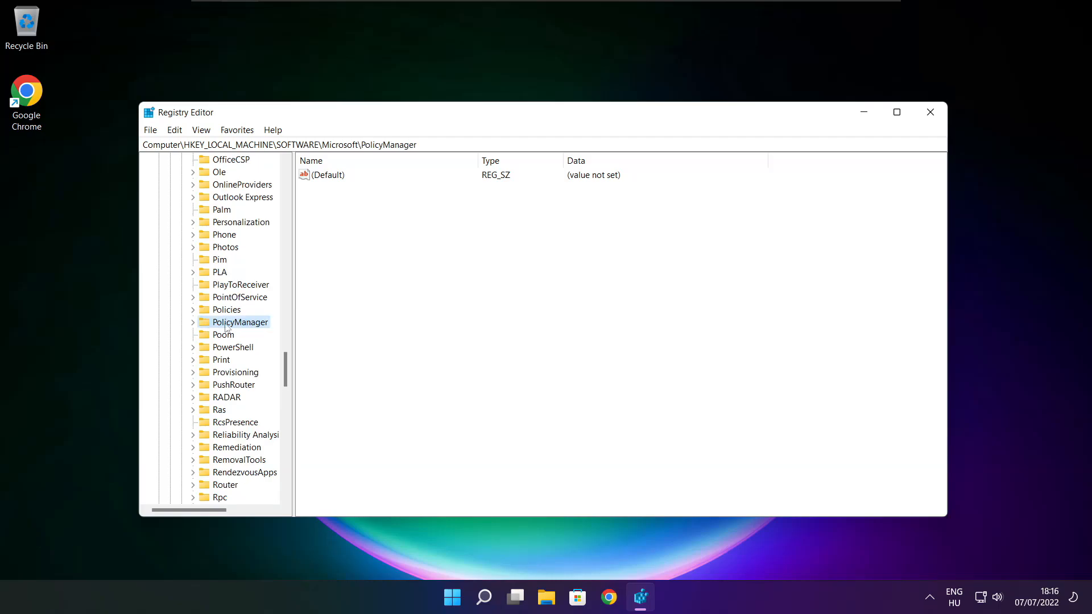
{"action": "left_click", "coordinate": [193, 323]}
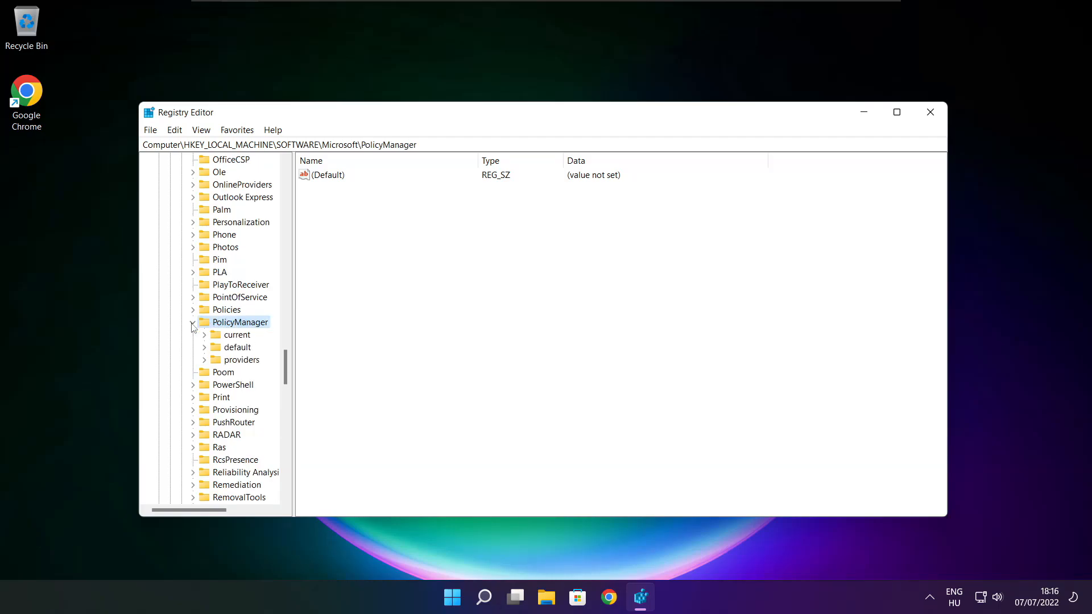
{"action": "left_click", "coordinate": [237, 350]}
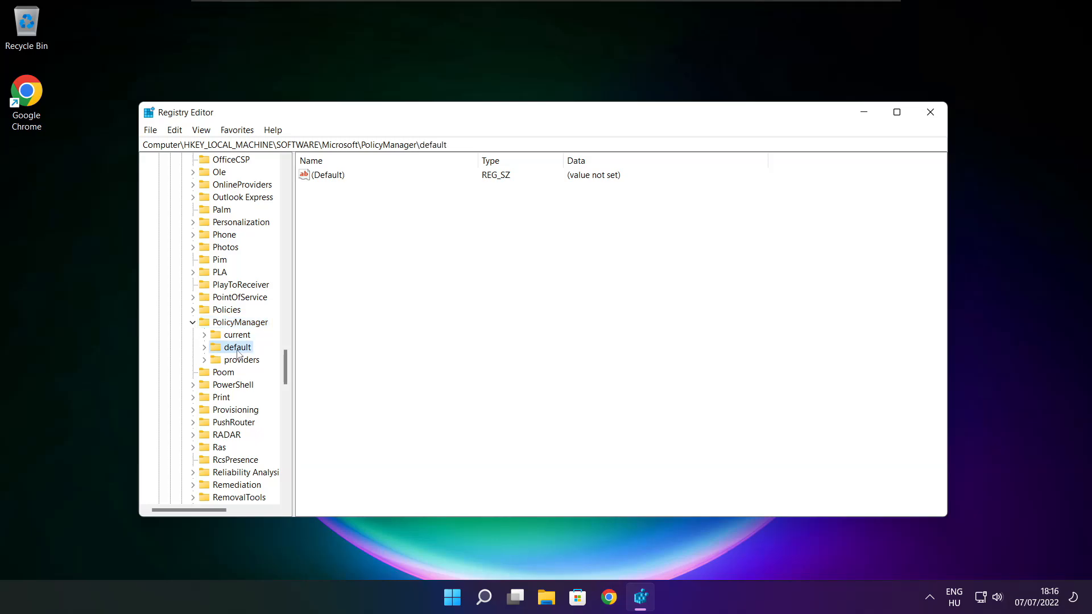
{"action": "left_click", "coordinate": [205, 348]}
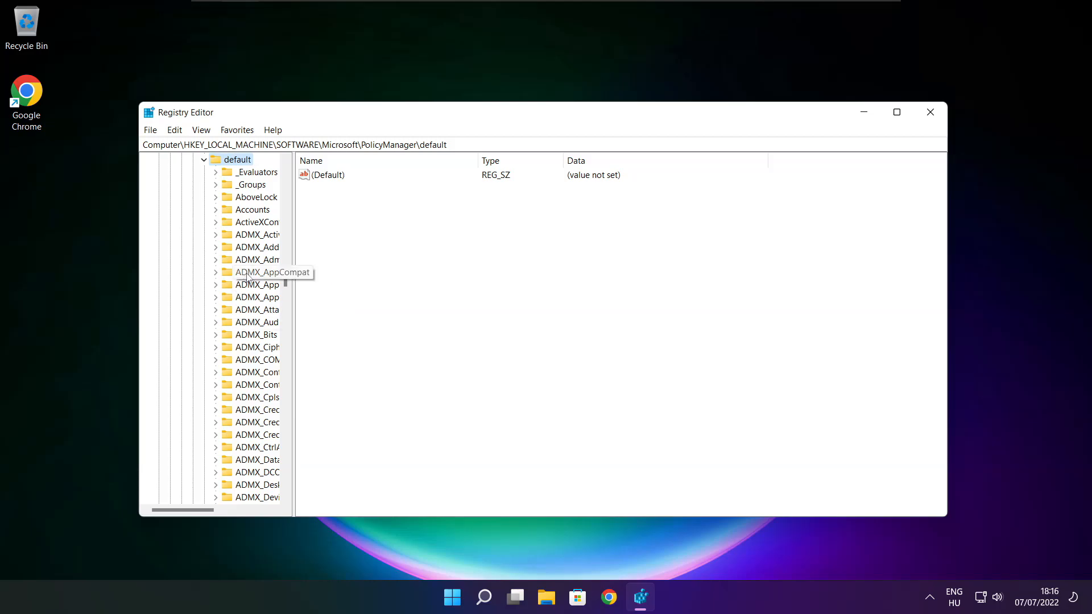
Open the AllowGameDVR key under default\ApplicationManagement, widening the key tree enough to read the full key names
{"action": "scroll", "coordinate": [253, 250], "scroll_direction": "down", "scroll_amount": 12}
{"action": "scroll", "coordinate": [253, 250], "scroll_direction": "down", "scroll_amount": 20}
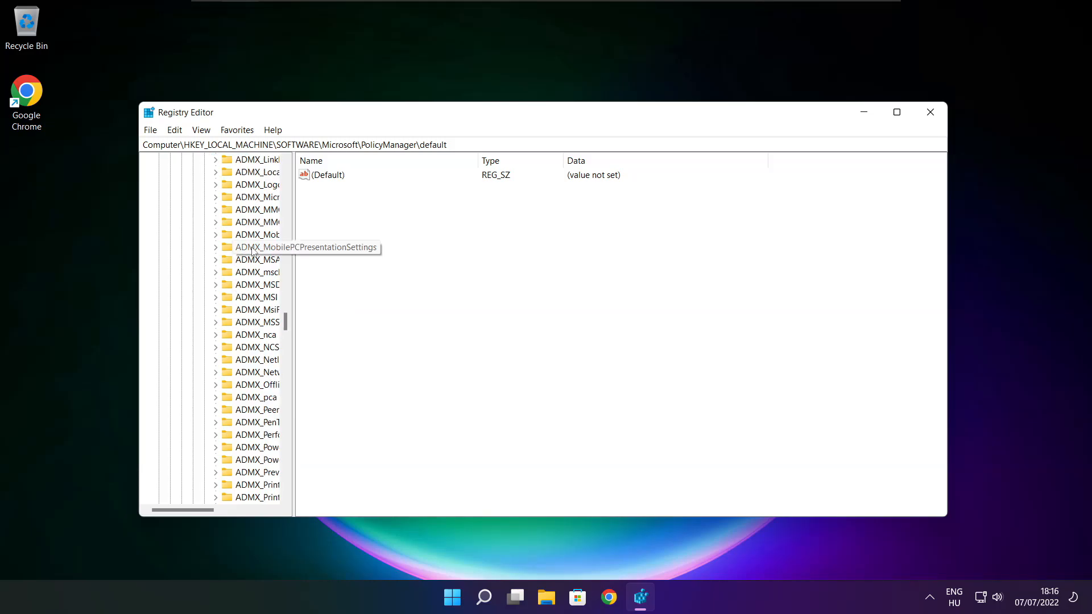
{"action": "left_click_drag", "start_coordinate": [291, 246], "coordinate": [361, 246]}
{"action": "scroll", "coordinate": [263, 238], "scroll_direction": "up", "scroll_amount": 1}
{"action": "left_click", "coordinate": [263, 236]}
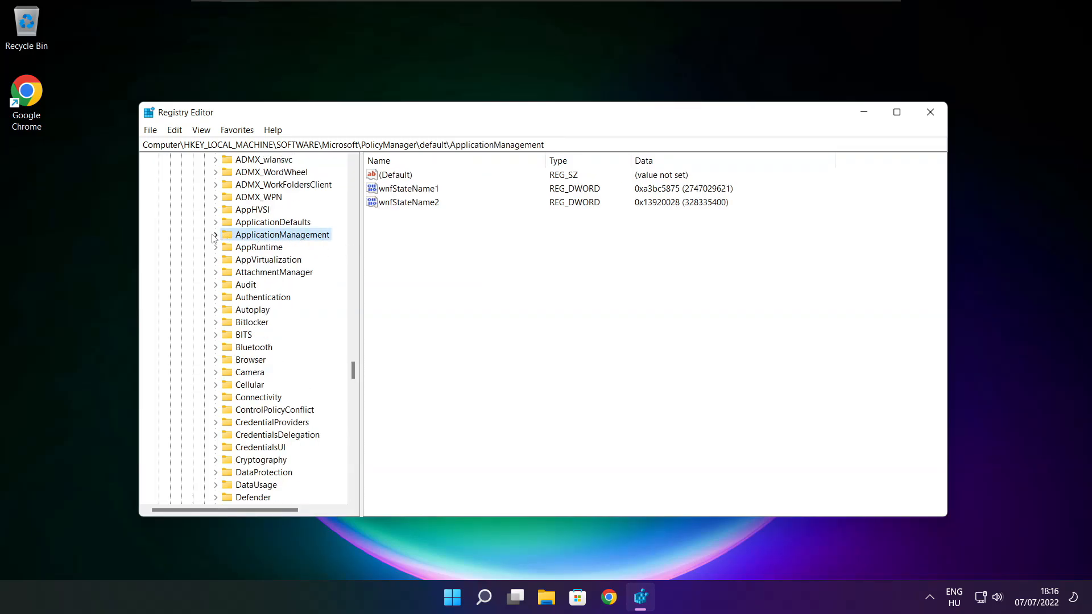
{"action": "left_click", "coordinate": [215, 235]}
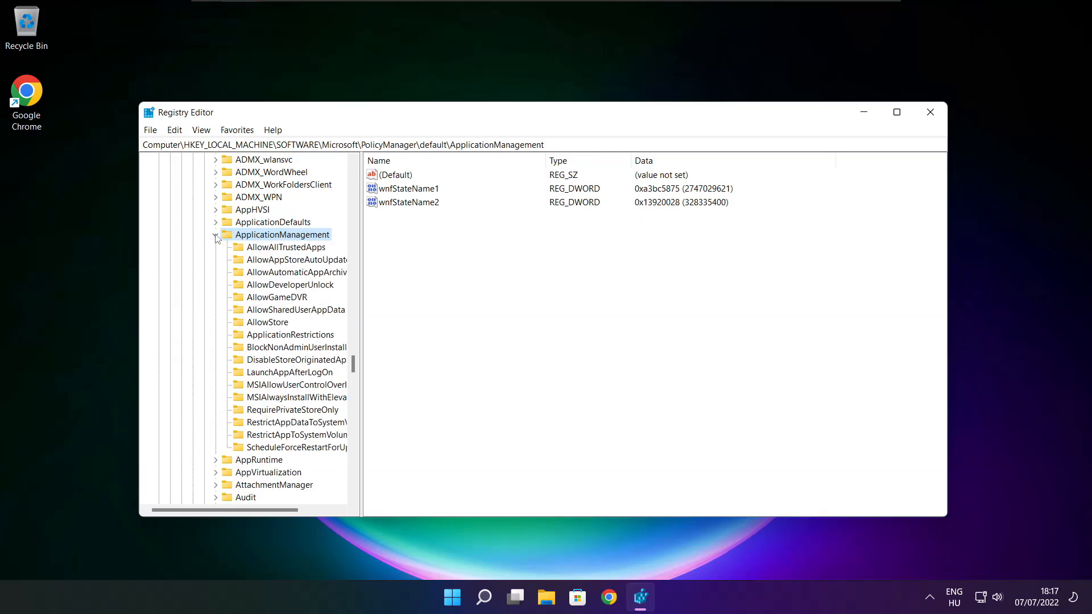
{"action": "left_click_drag", "start_coordinate": [362, 286], "coordinate": [374, 286]}
{"action": "left_click", "coordinate": [275, 298]}
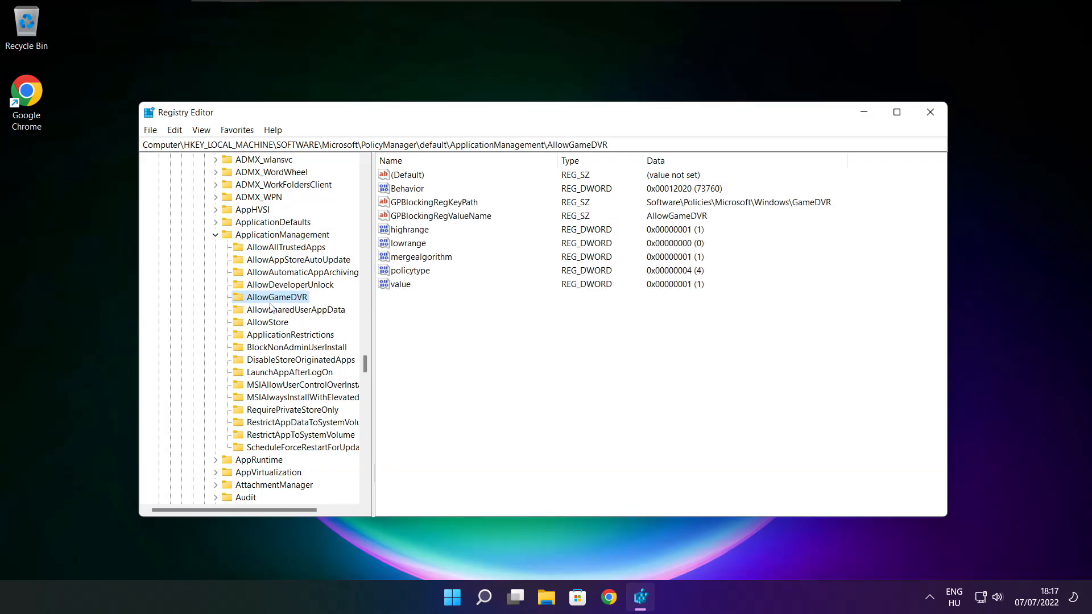
Set the data of the DWORD named value in AllowGameDVR to 0 and close Registry Editor
{"action": "left_click", "coordinate": [388, 286]}
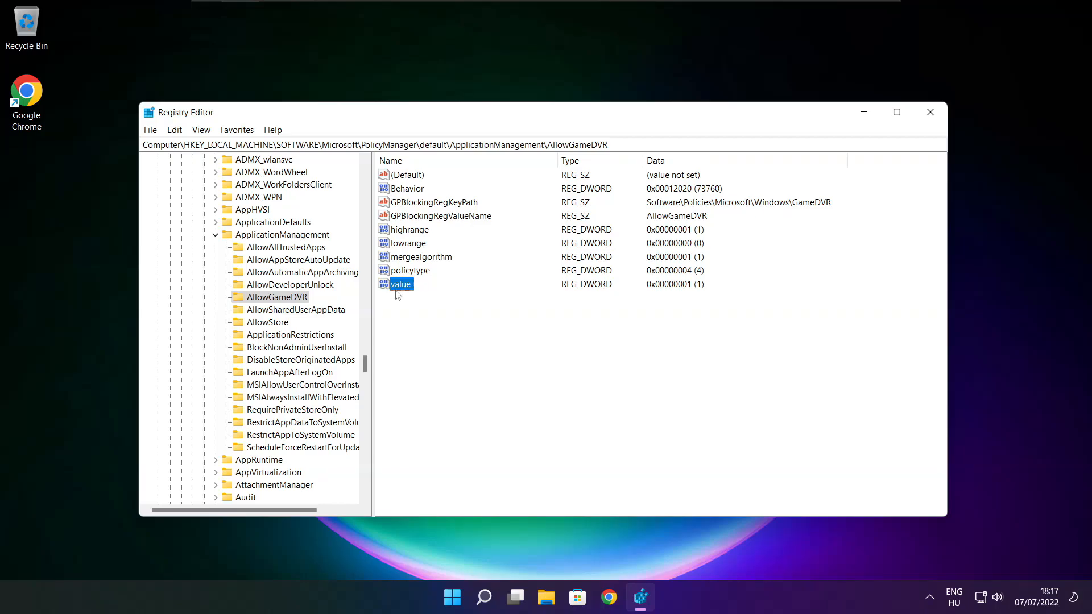
{"action": "double_click", "coordinate": [405, 284]}
{"action": "left_click_drag", "start_coordinate": [276, 183], "coordinate": [554, 228]}
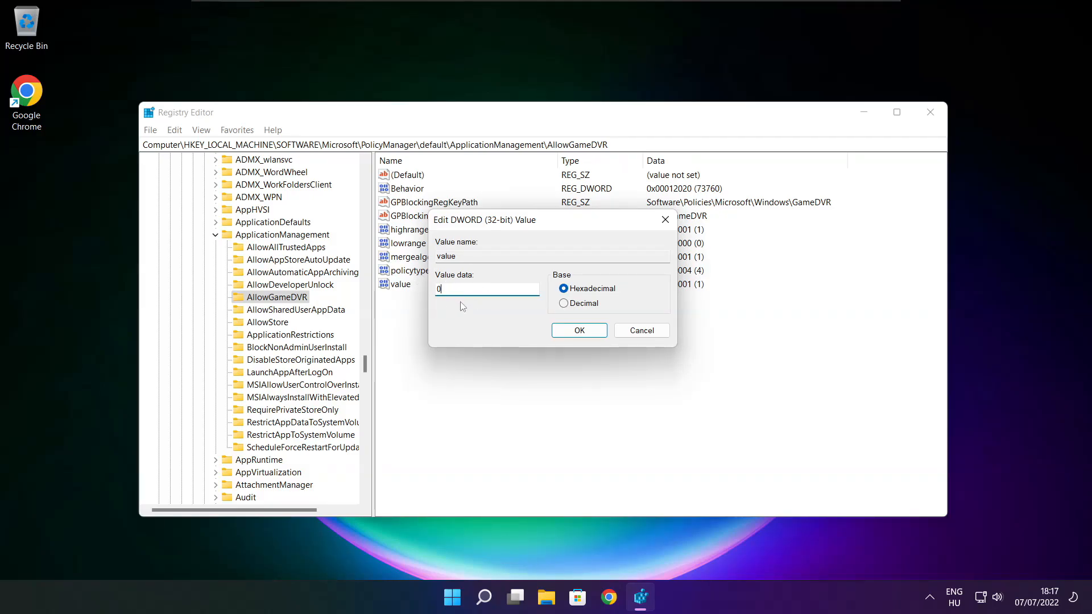
{"action": "left_click", "coordinate": [579, 331]}
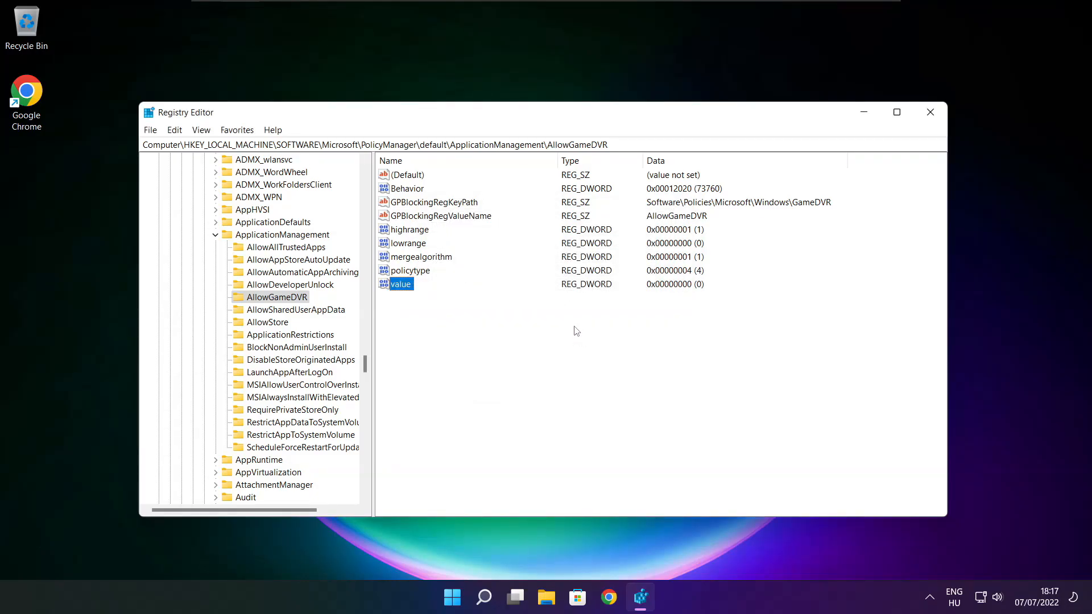
{"action": "left_click", "coordinate": [930, 113]}
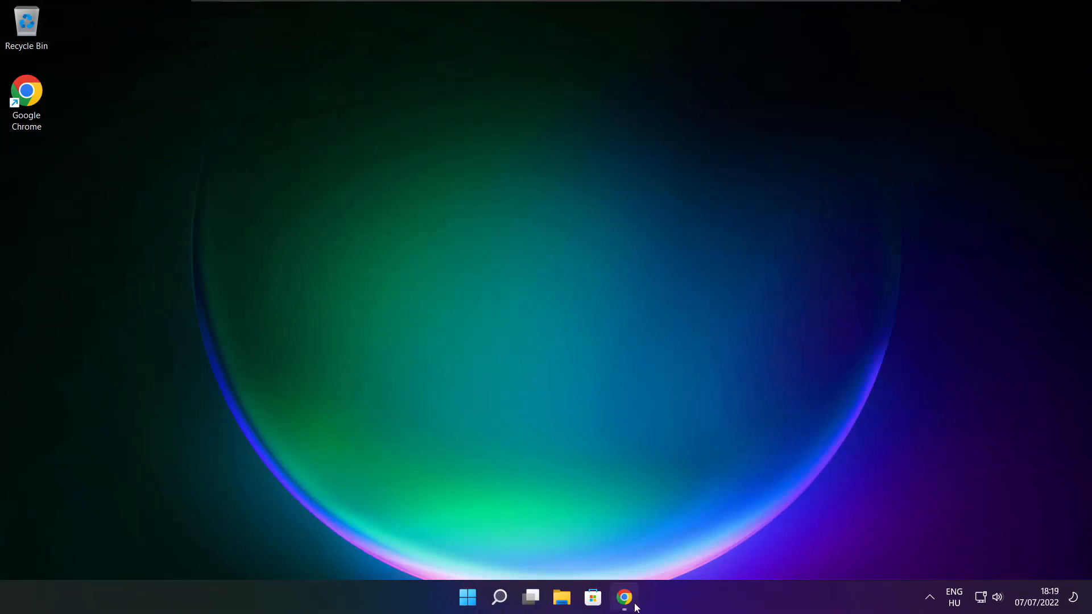
Switch to Chrome and download the DirectX End-User Runtime Web Installer from the open Microsoft Download Center page
{"action": "left_click", "coordinate": [624, 599]}
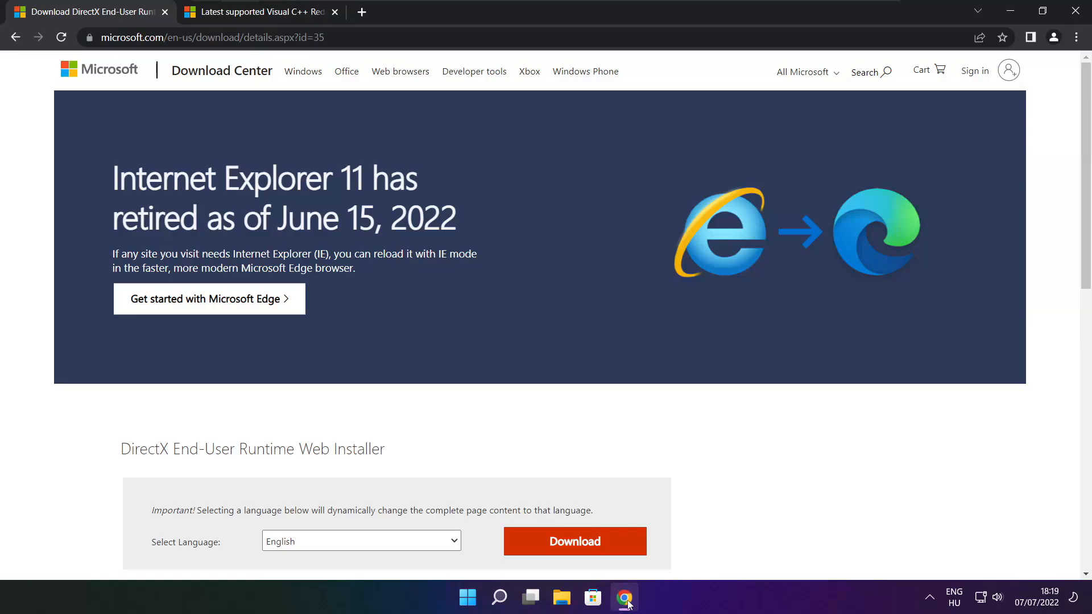
{"action": "left_click", "coordinate": [318, 37]}
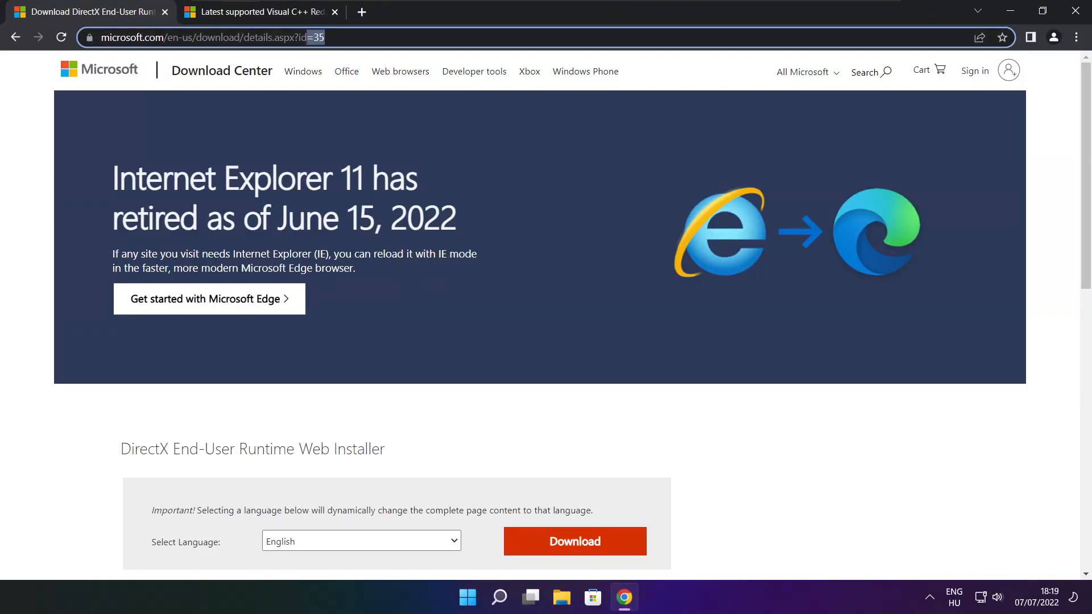
{"action": "left_click_drag", "start_coordinate": [100, 37], "coordinate": [374, 37]}
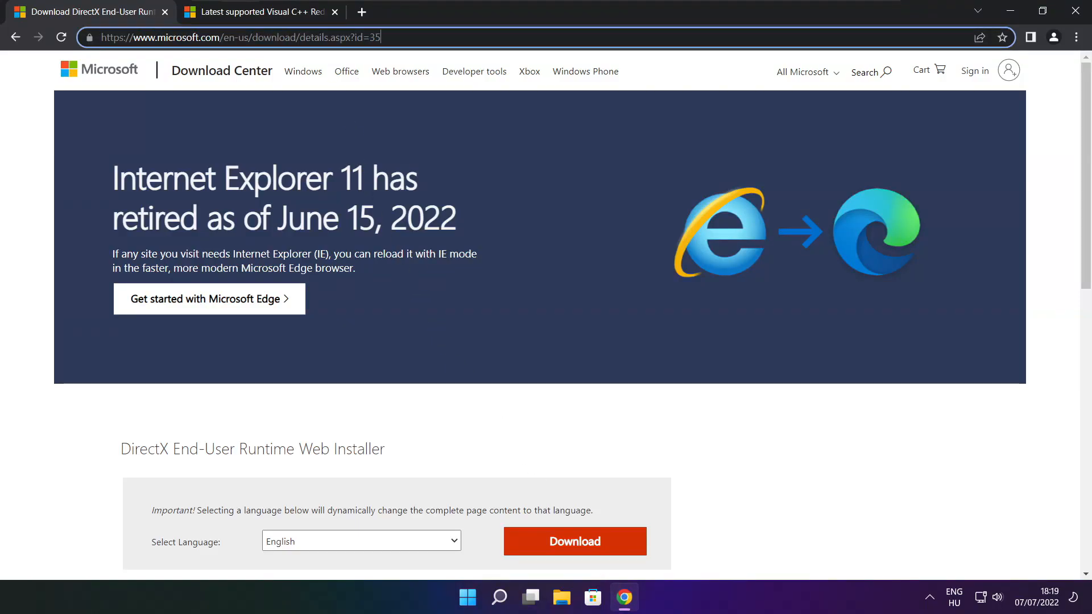
{"action": "left_click", "coordinate": [389, 407]}
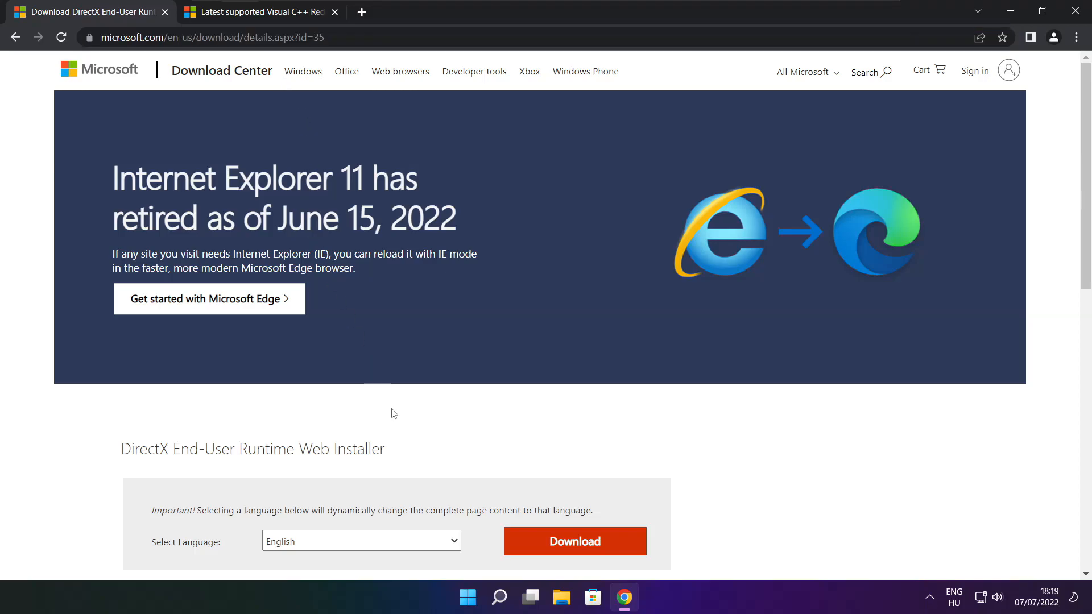
{"action": "left_click_drag", "start_coordinate": [1083, 165], "coordinate": [1068, 255]}
{"action": "left_click_drag", "start_coordinate": [403, 234], "coordinate": [465, 242]}
{"action": "left_click", "coordinate": [575, 327]}
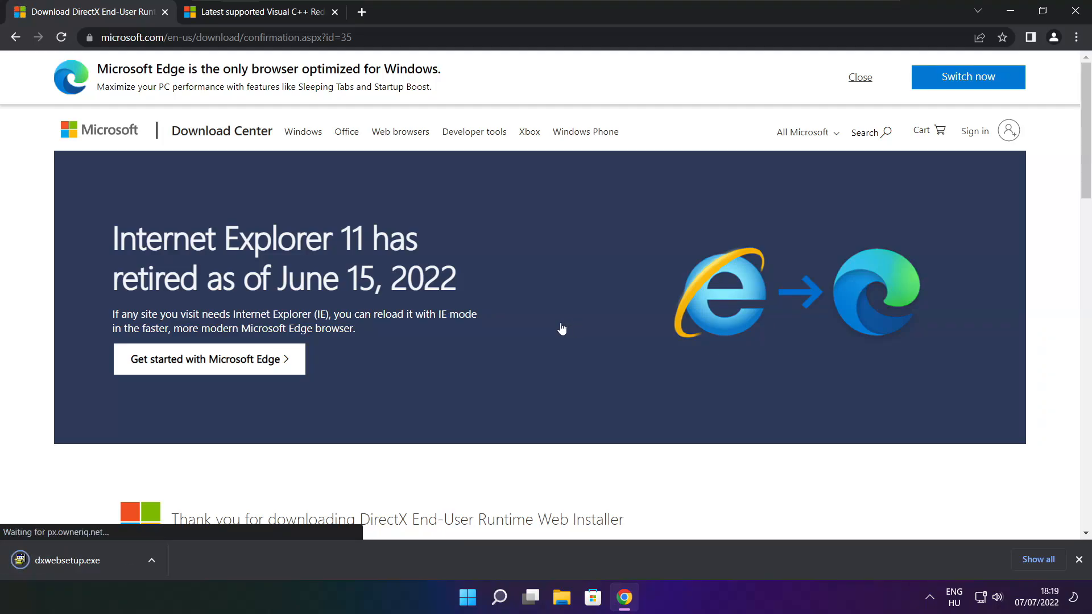
Run the downloaded dxwebsetup.exe, move its window nearer the middle of the desktop, and accept the DirectX license agreement
{"action": "left_click", "coordinate": [102, 560]}
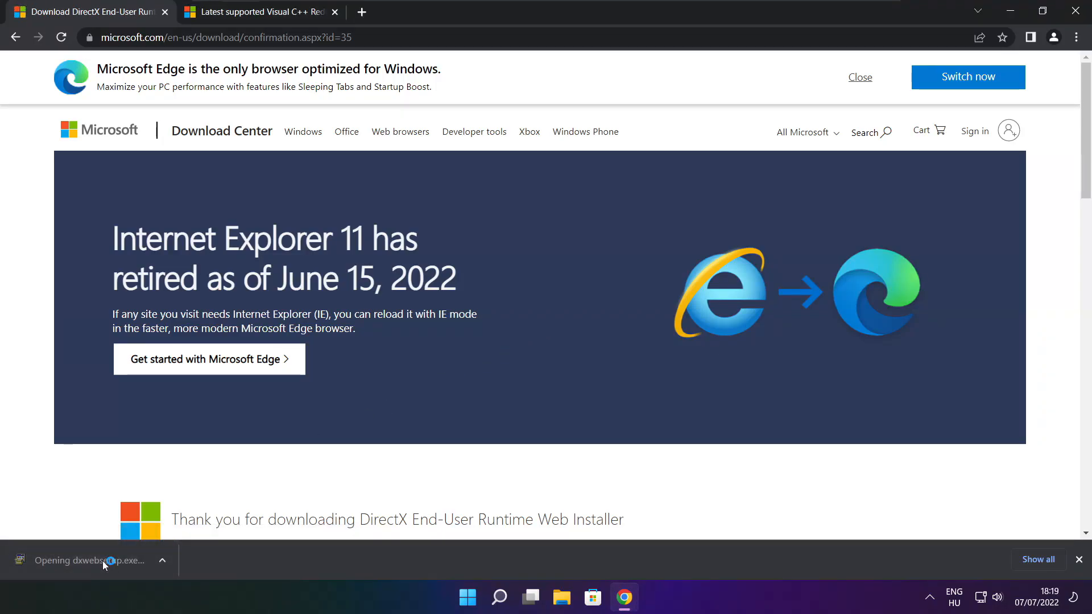
{"action": "left_click_drag", "start_coordinate": [235, 96], "coordinate": [512, 167]}
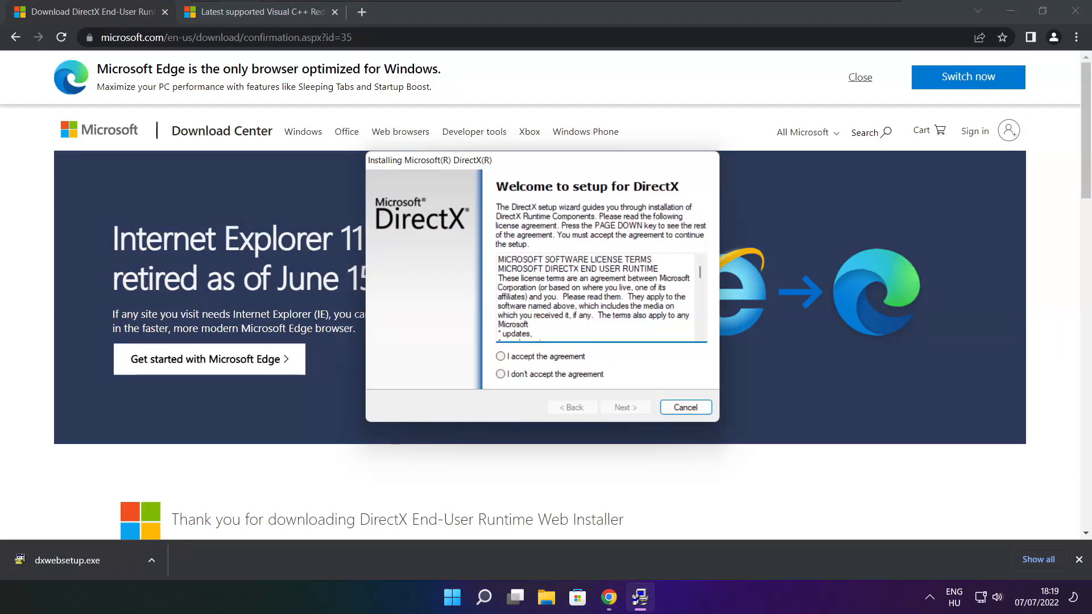
{"action": "left_click_drag", "start_coordinate": [700, 271], "coordinate": [696, 334]}
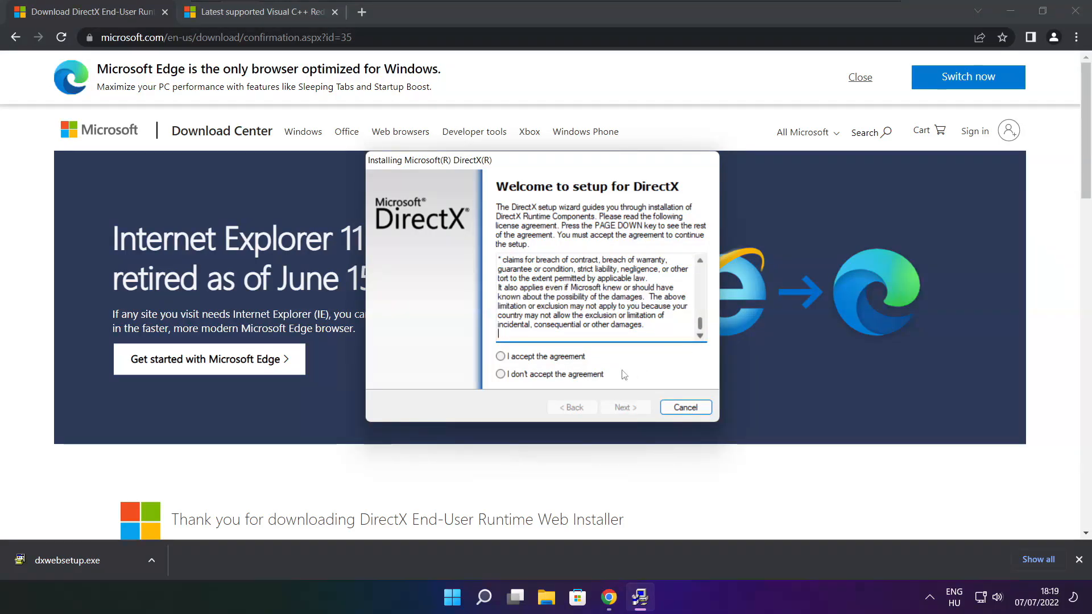
{"action": "left_click", "coordinate": [505, 358]}
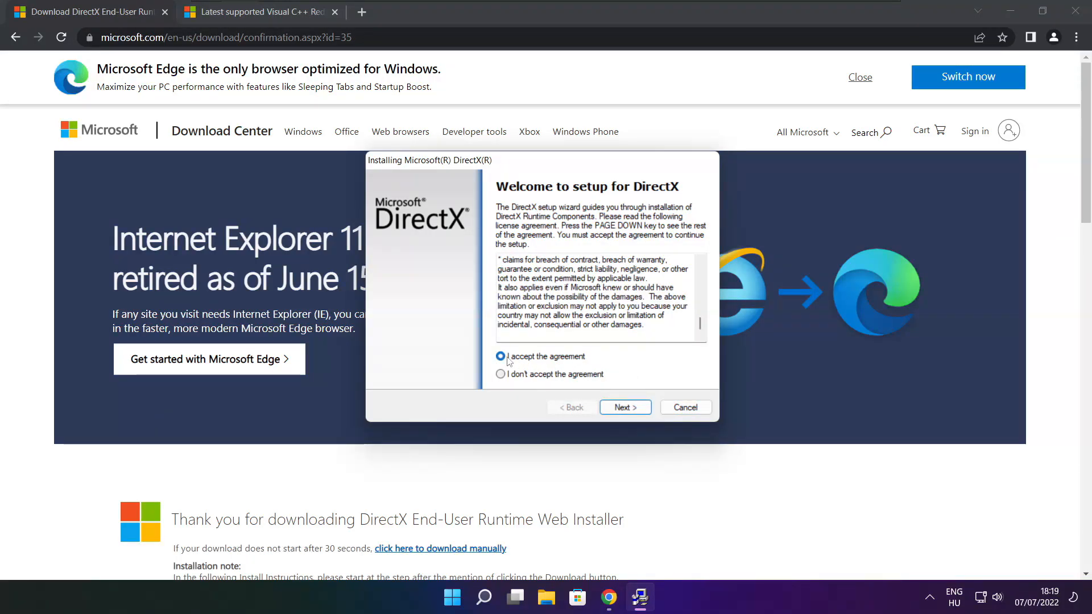
{"action": "left_click", "coordinate": [626, 407]}
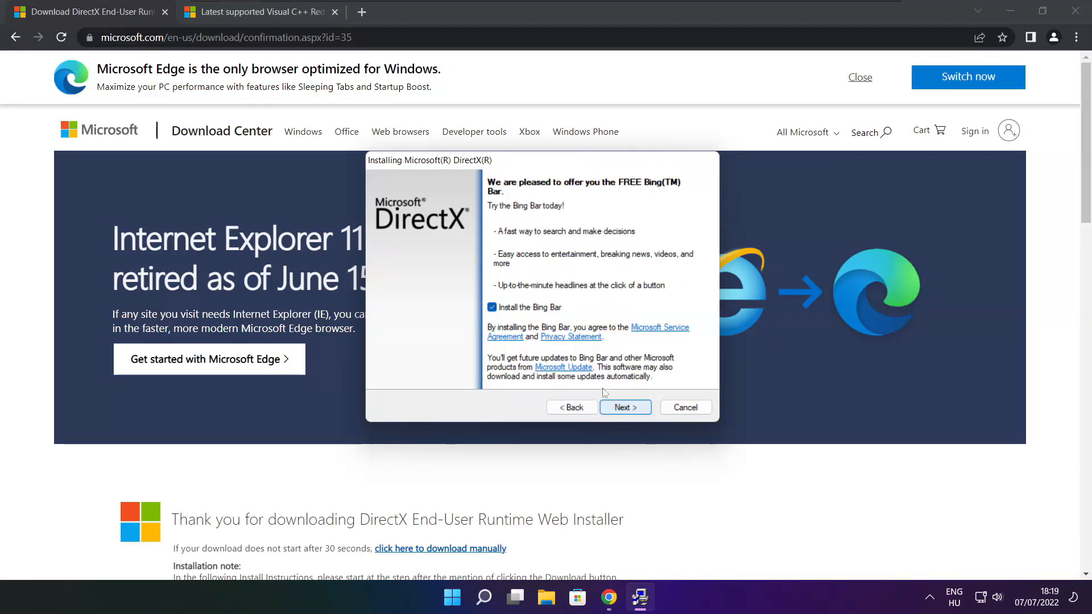
Opt out of installing the Bing Bar and install the DirectX runtime components
{"action": "left_click", "coordinate": [491, 307]}
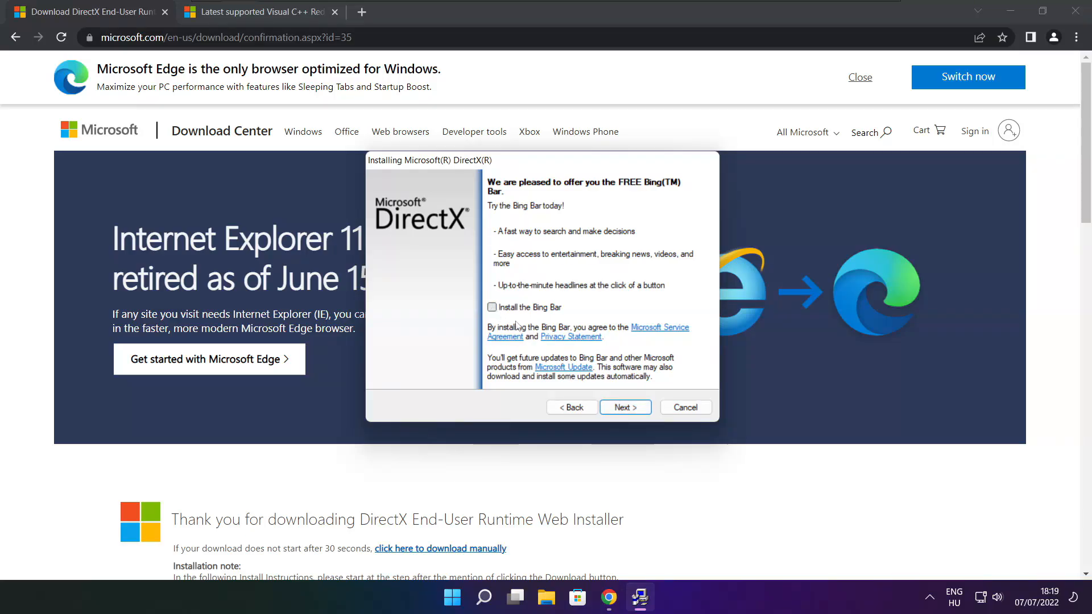
{"action": "left_click", "coordinate": [637, 406]}
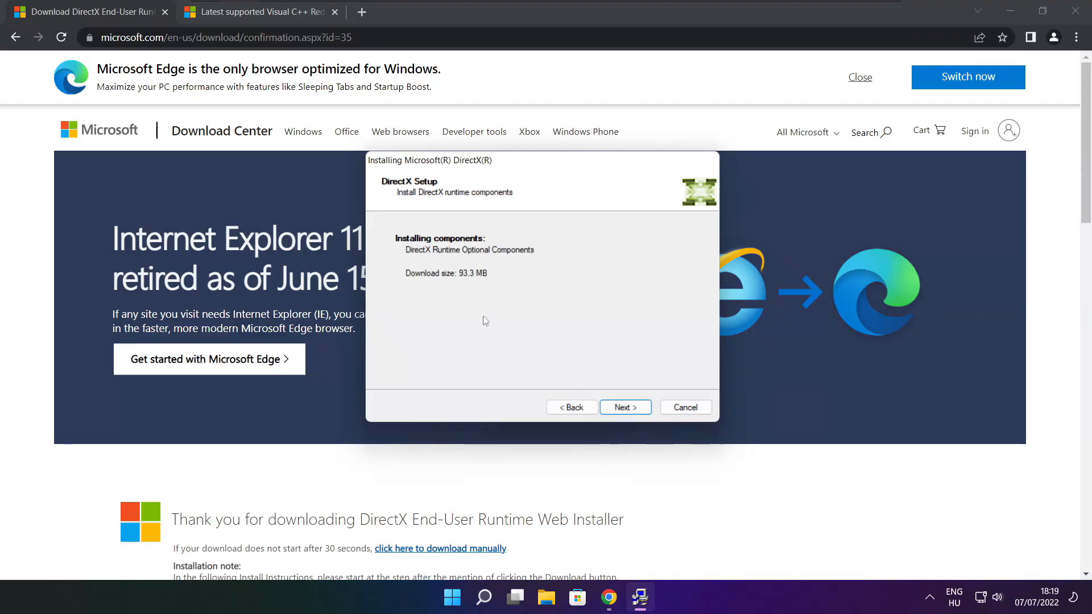
{"action": "left_click", "coordinate": [627, 410]}
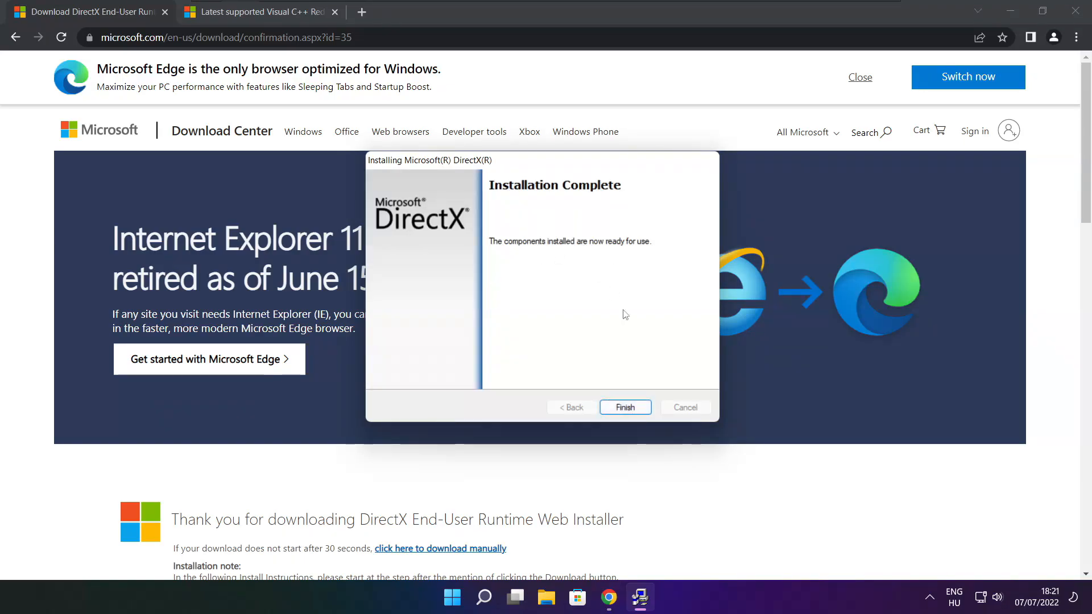
Finish the DirectX setup and close its download page, switching to the Microsoft Visual C++ Redistributable downloads page
{"action": "left_click", "coordinate": [625, 407]}
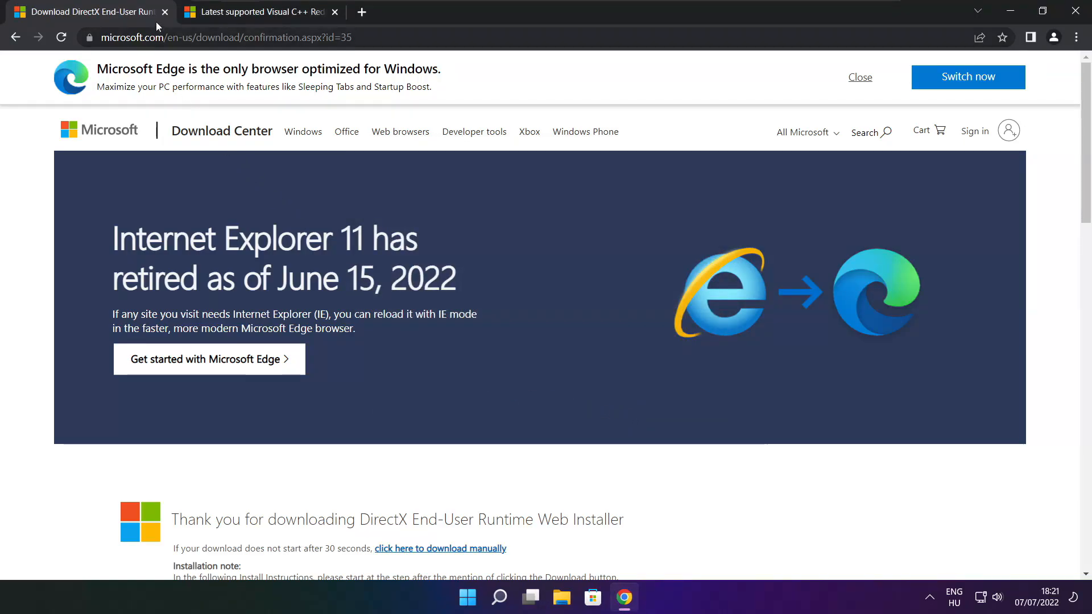
{"action": "left_click", "coordinate": [165, 11]}
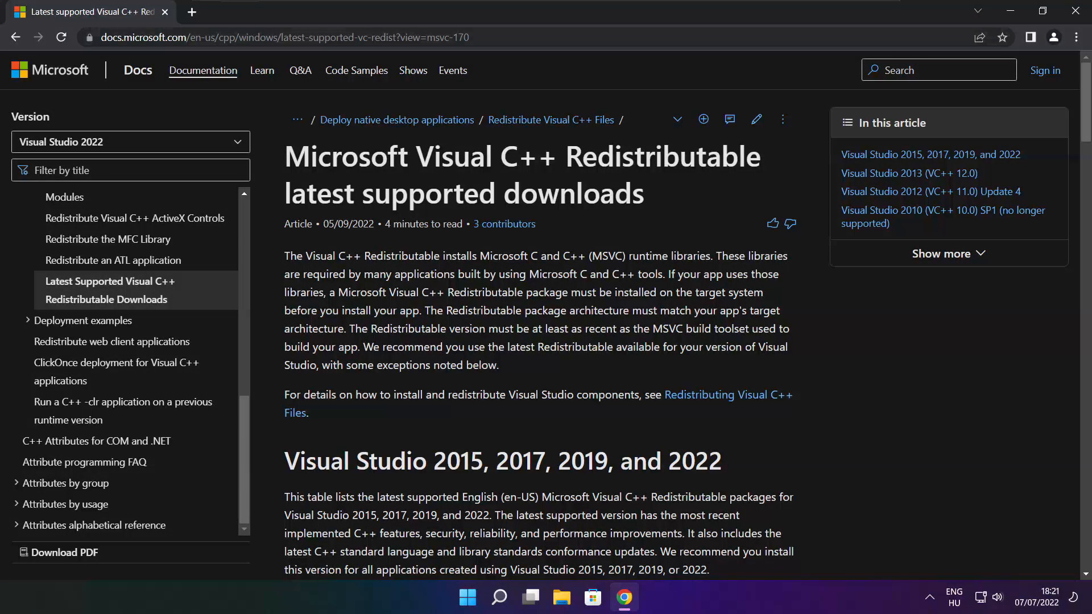
{"action": "key", "text": "ctrl+l"}
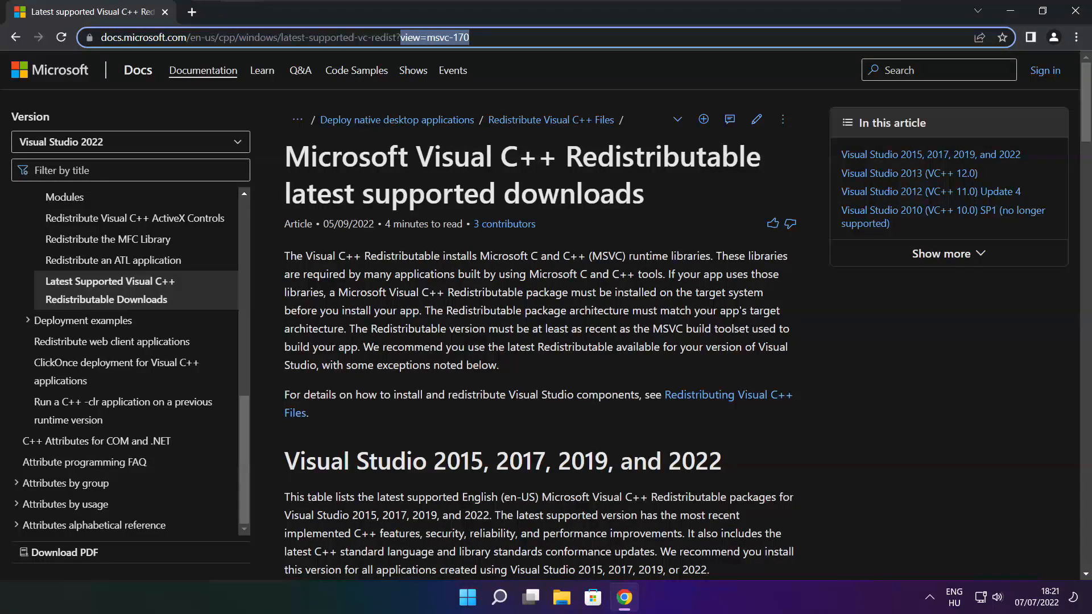
{"action": "left_click", "coordinate": [540, 69]}
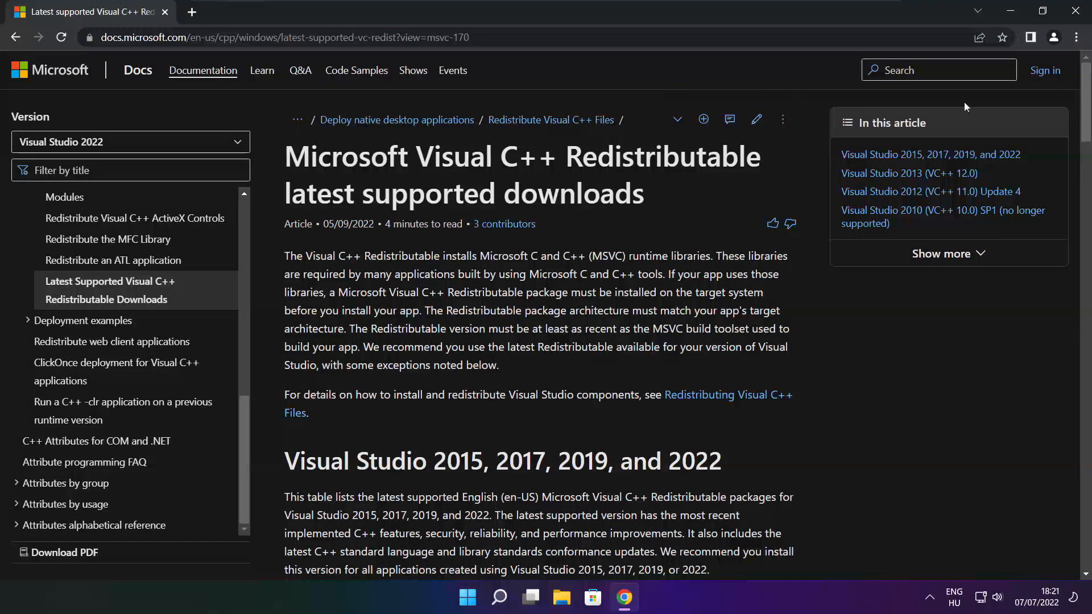
Download the ARM64, X86 and X64 Visual C++ Redistributable installers listed for Visual Studio 2015, 2017, 2019, and 2022
{"action": "left_click_drag", "start_coordinate": [1085, 110], "coordinate": [1085, 113]}
{"action": "left_click_drag", "start_coordinate": [1080, 167], "coordinate": [1080, 161]}
{"action": "left_click_drag", "start_coordinate": [287, 281], "coordinate": [733, 392]}
{"action": "left_click", "coordinate": [734, 392]}
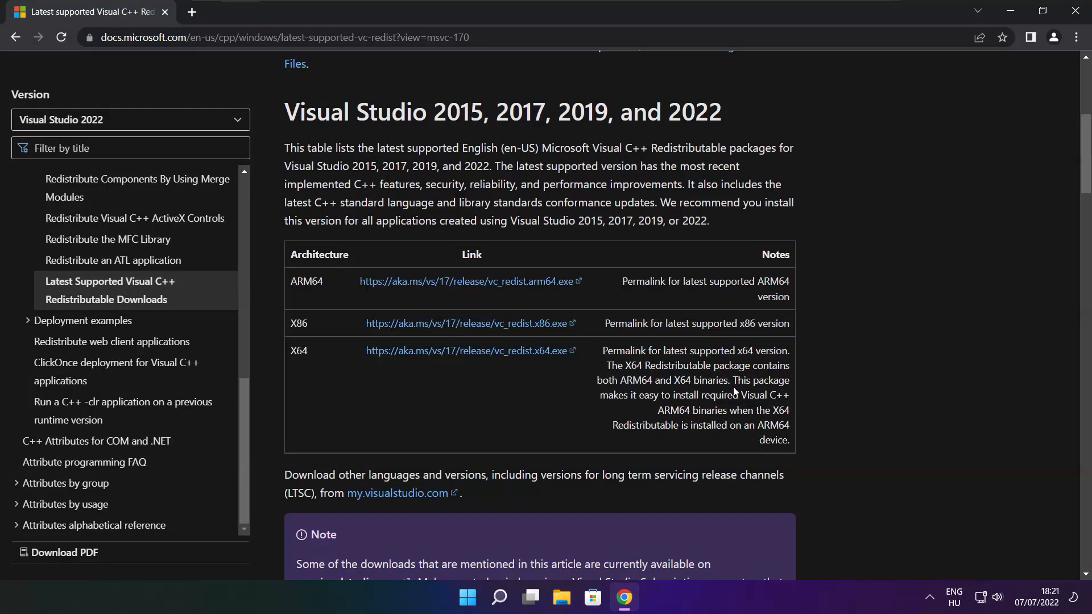
{"action": "left_click", "coordinate": [453, 283]}
{"action": "left_click", "coordinate": [451, 330]}
{"action": "left_click", "coordinate": [450, 352]}
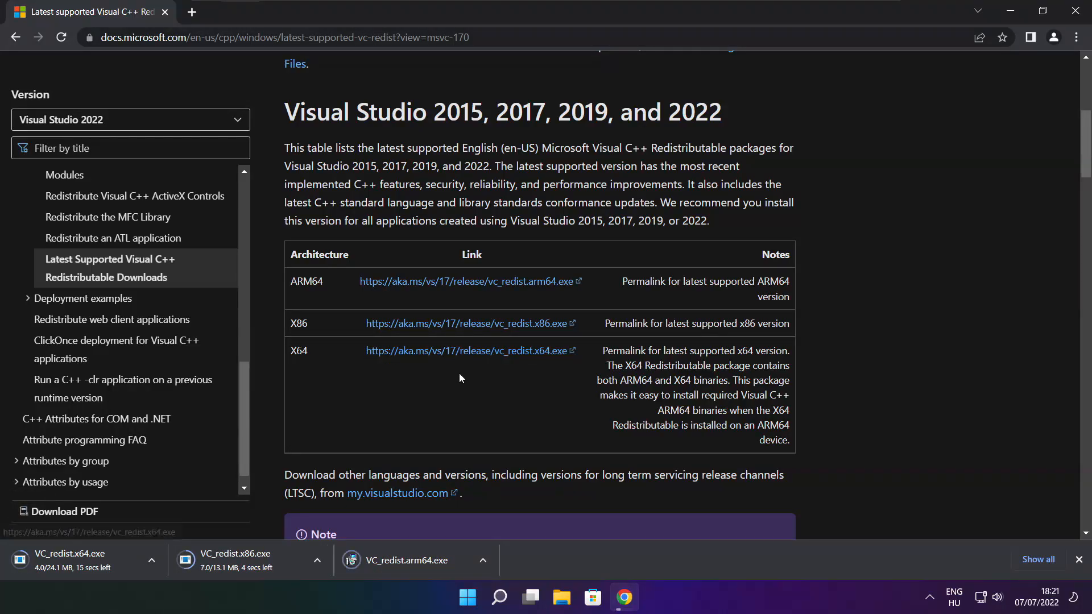
Try to install VC_redist.arm64.exe, agreeing to its license terms, and close its setup window
{"action": "left_click", "coordinate": [415, 562]}
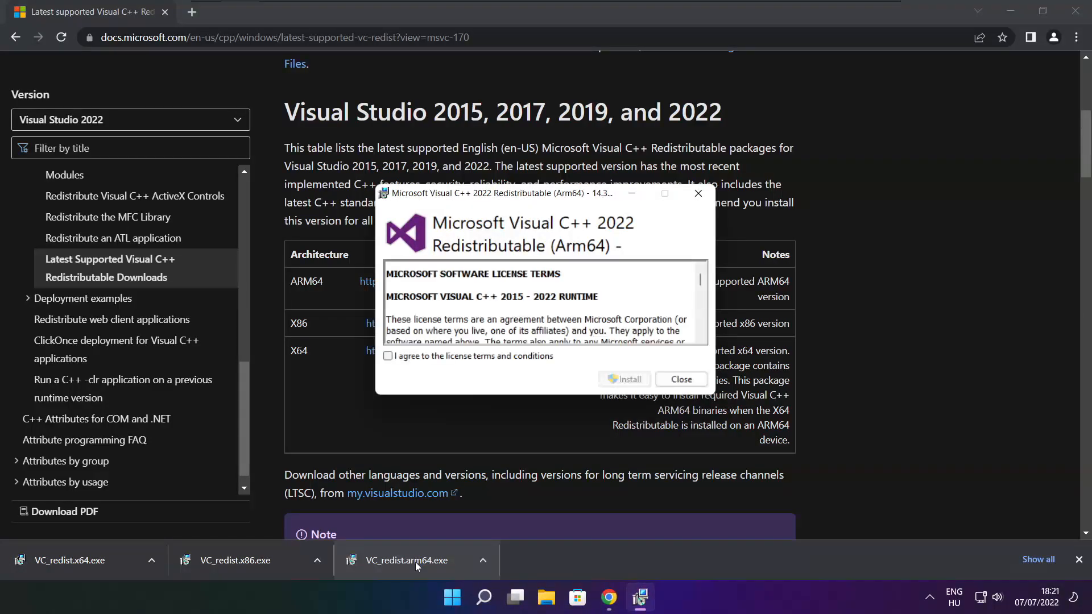
{"action": "left_click_drag", "start_coordinate": [701, 282], "coordinate": [701, 337]}
{"action": "left_click", "coordinate": [387, 357]}
{"action": "left_click", "coordinate": [619, 382]}
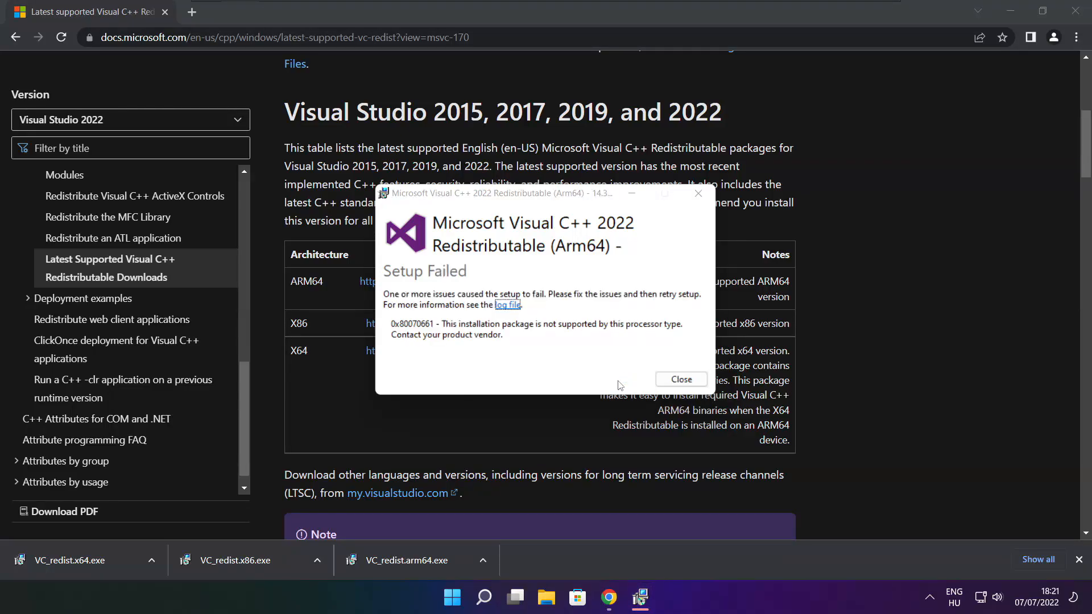
{"action": "left_click", "coordinate": [681, 380]}
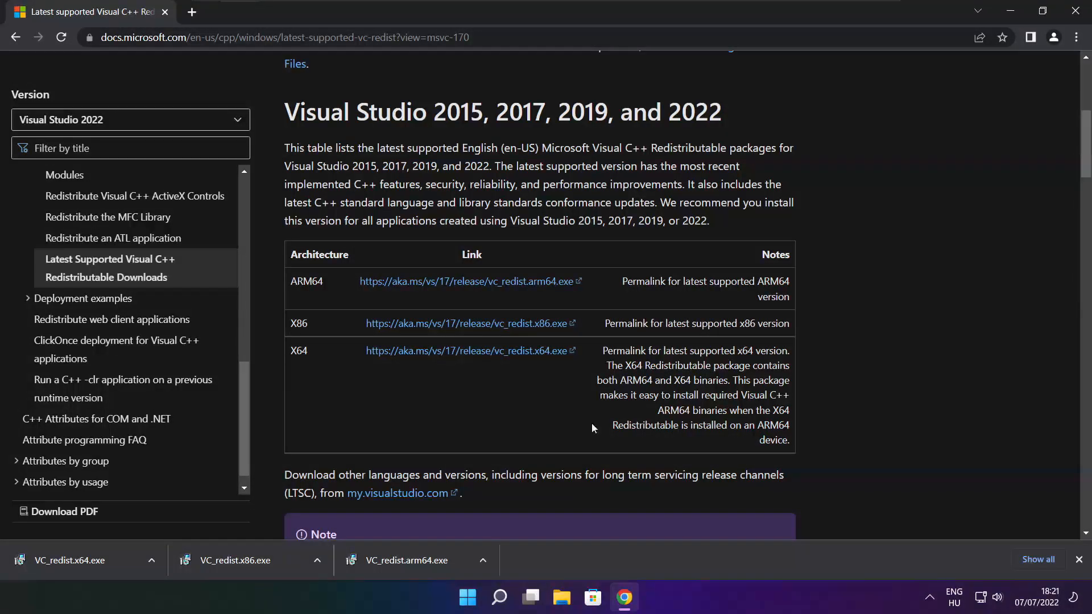
Run VC_redist.x86.exe, agree to the license terms, install the x86 redistributable and close its setup window
{"action": "left_click", "coordinate": [259, 561]}
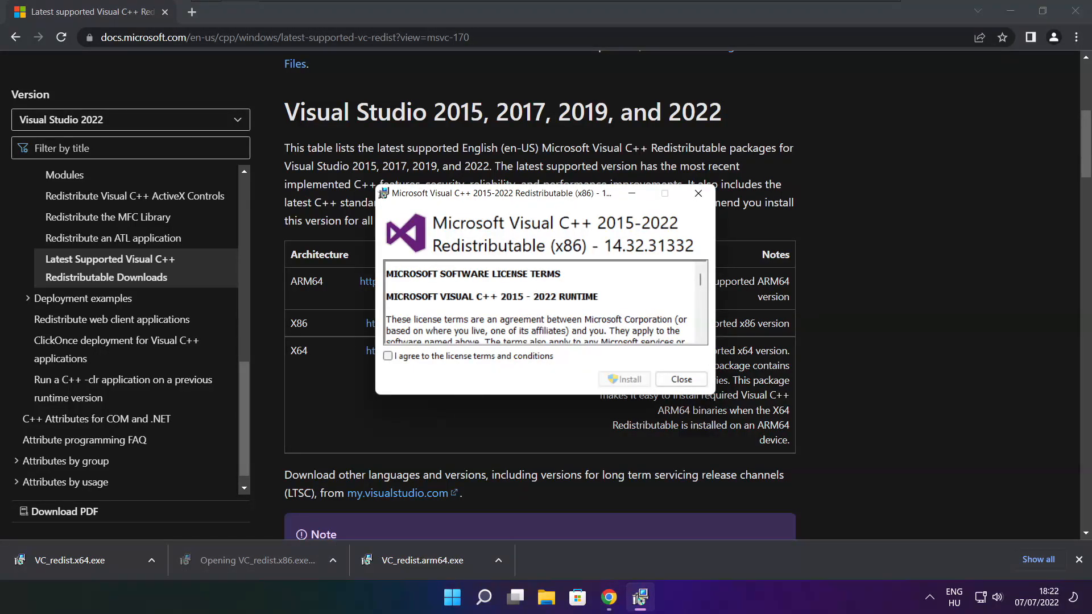
{"action": "left_click_drag", "start_coordinate": [701, 282], "coordinate": [702, 330]}
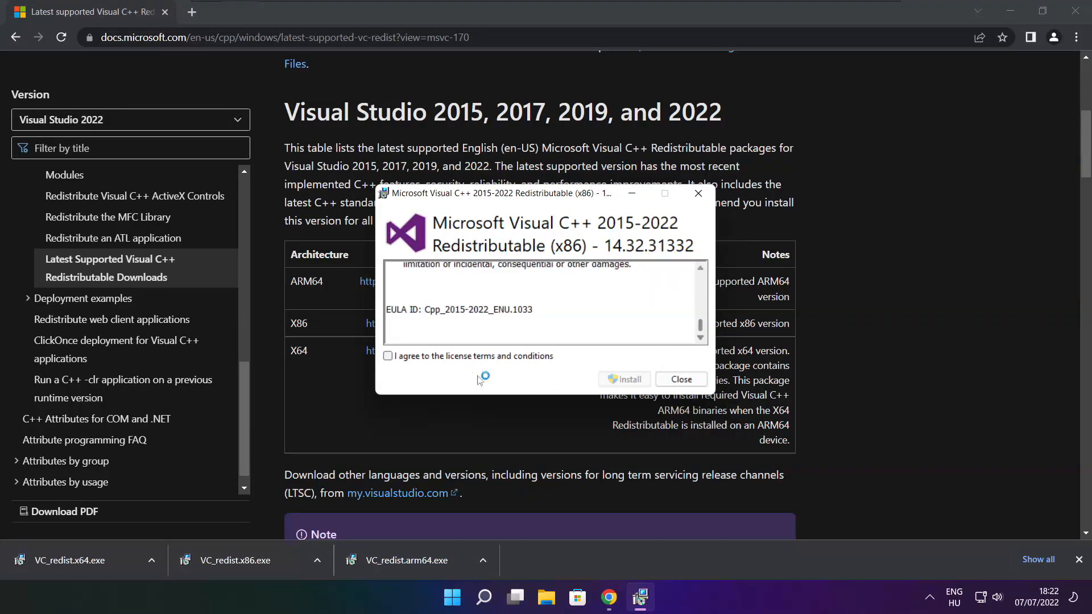
{"action": "left_click", "coordinate": [389, 357]}
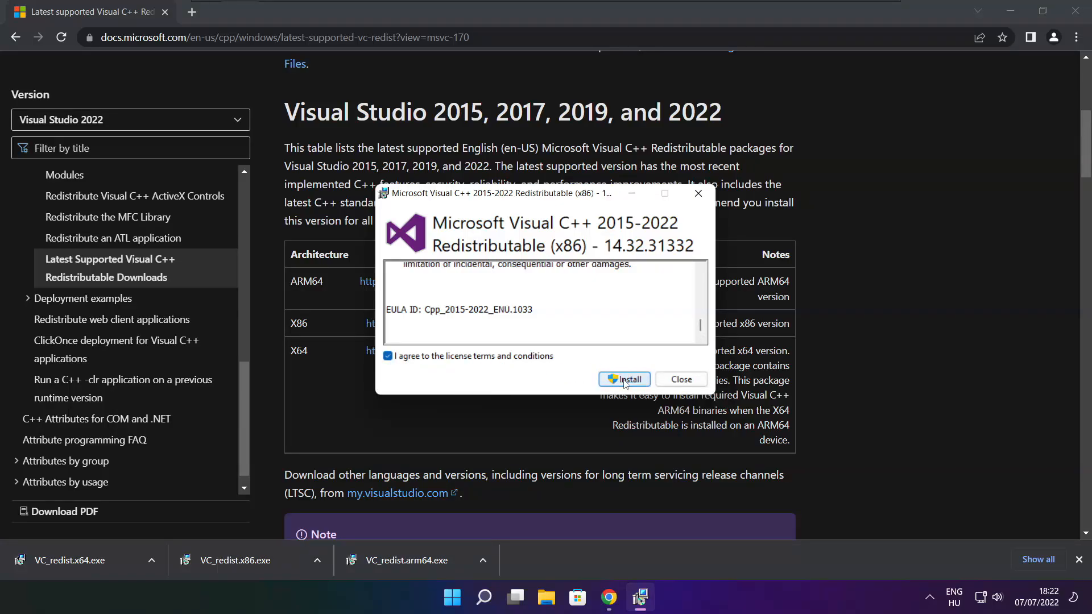
{"action": "left_click", "coordinate": [625, 379]}
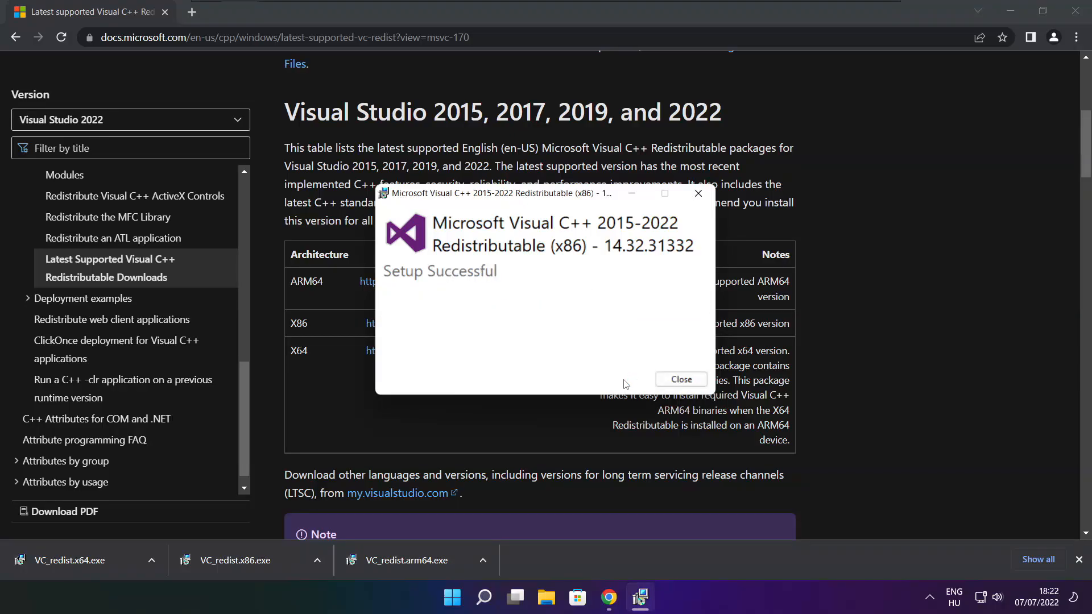
{"action": "left_click", "coordinate": [682, 381]}
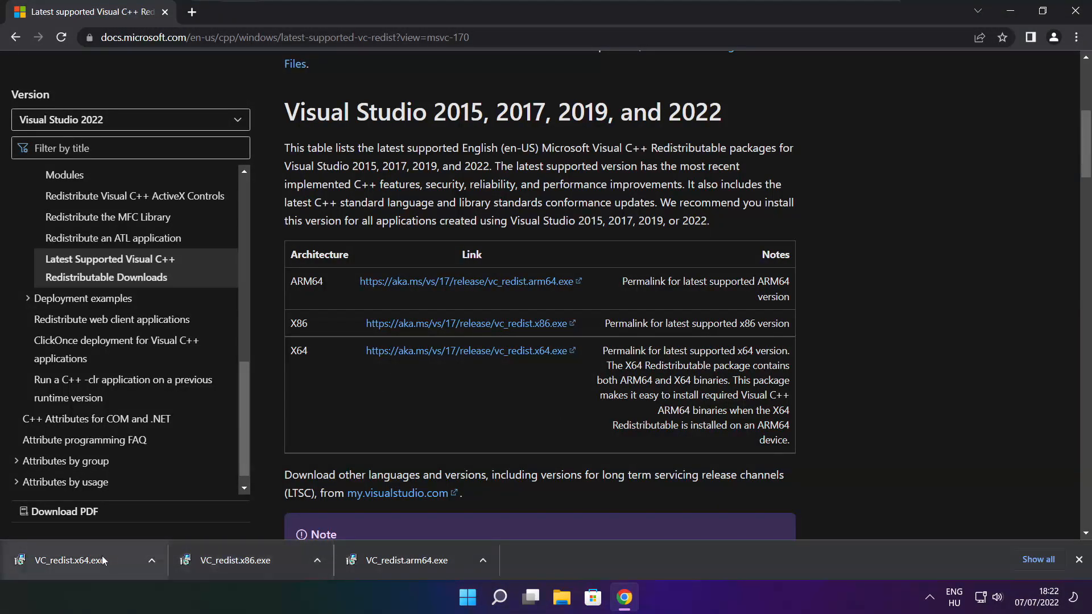
Run VC_redist.x64.exe, agree to the license terms, install the x64 redistributable and close its setup window
{"action": "left_click", "coordinate": [91, 559]}
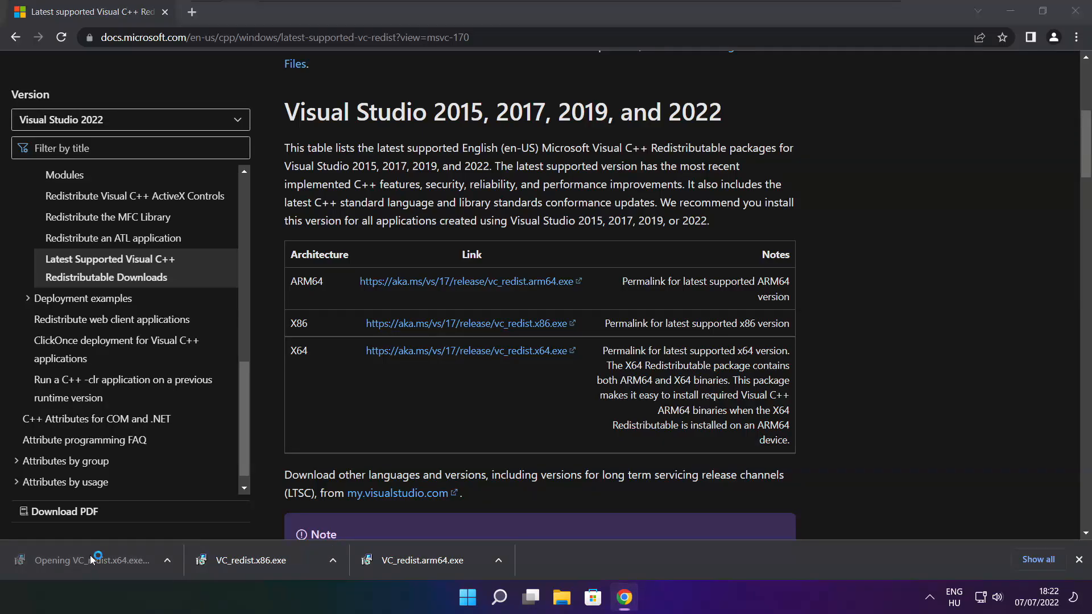
{"action": "left_click_drag", "start_coordinate": [700, 280], "coordinate": [699, 326]}
{"action": "left_click", "coordinate": [389, 356]}
{"action": "left_click", "coordinate": [628, 379]}
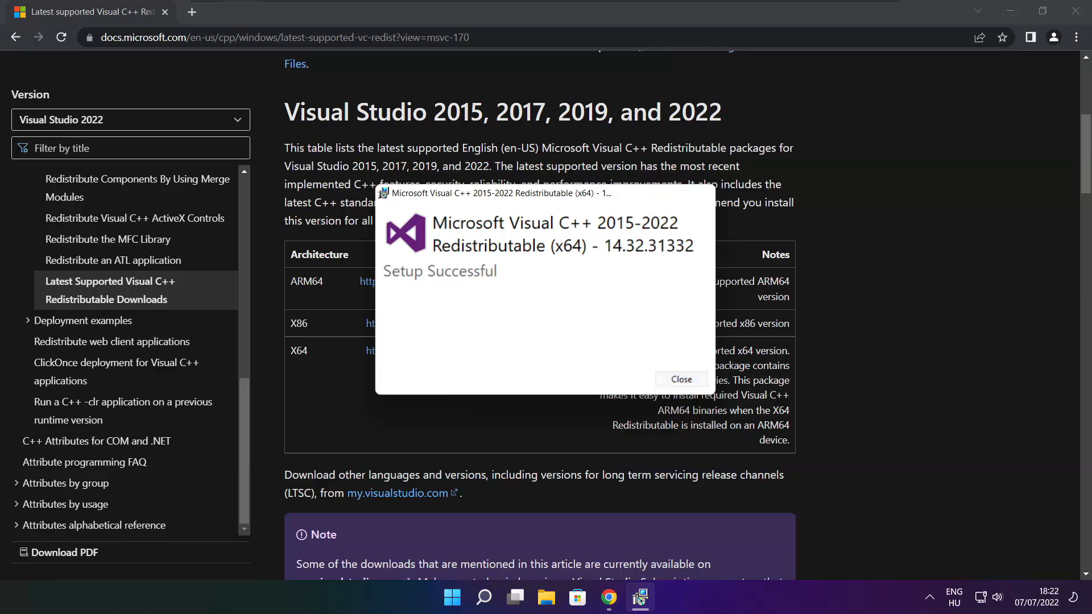
{"action": "left_click", "coordinate": [682, 380]}
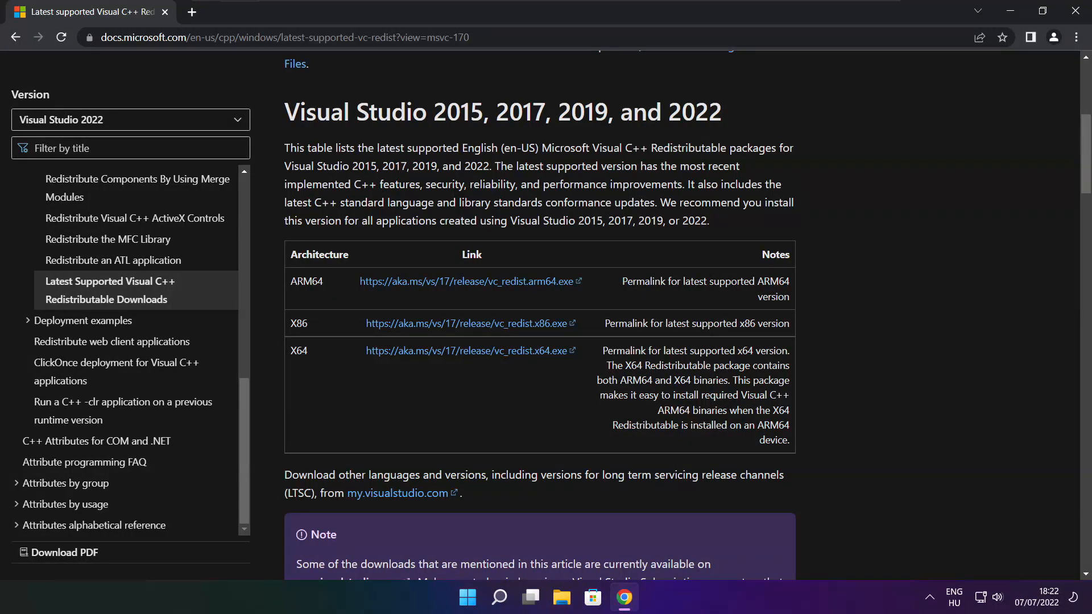
Close the Chrome browser and restart the computer
{"action": "left_click", "coordinate": [1075, 13]}
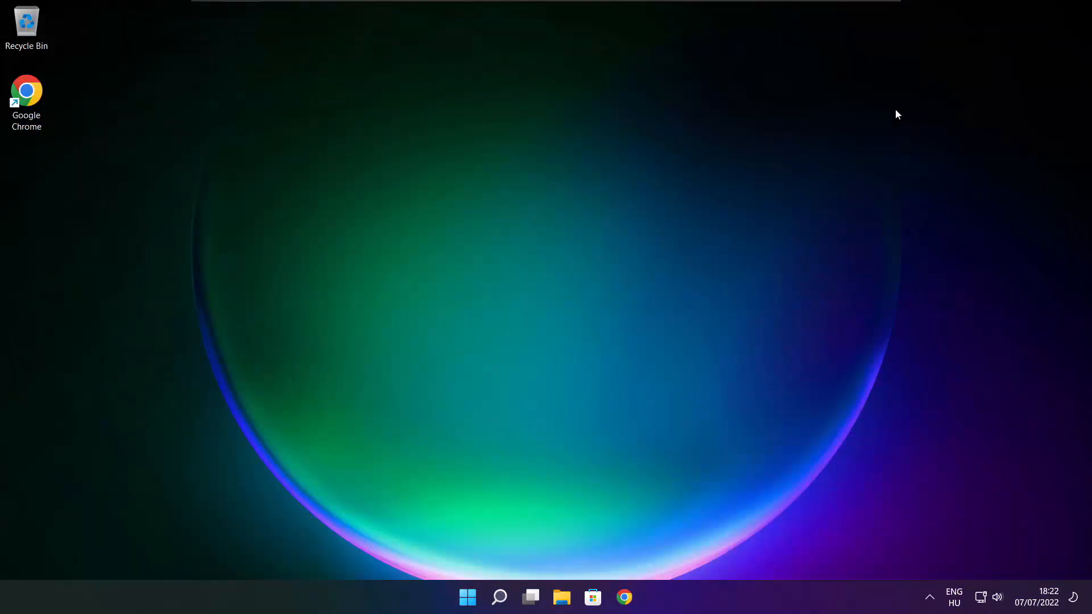
{"action": "left_click", "coordinate": [468, 599]}
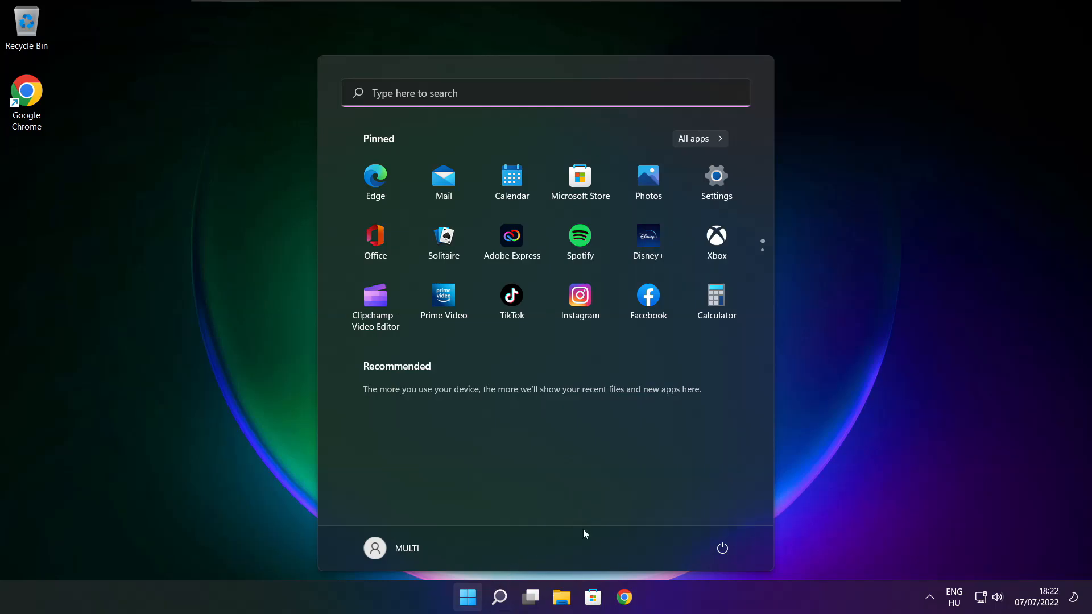
{"action": "left_click", "coordinate": [720, 551]}
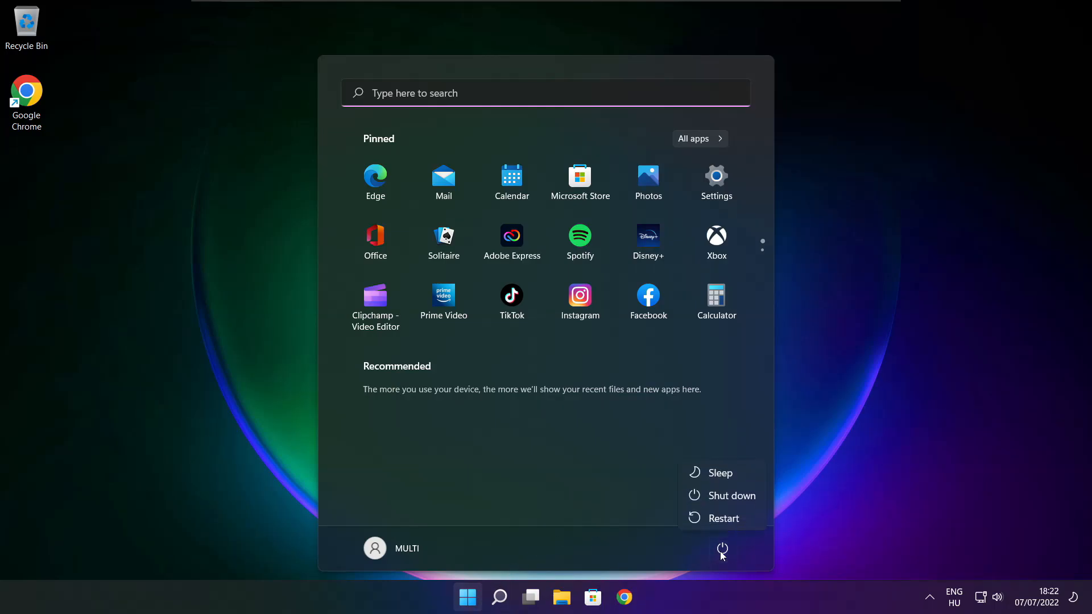
{"action": "left_click", "coordinate": [730, 519]}
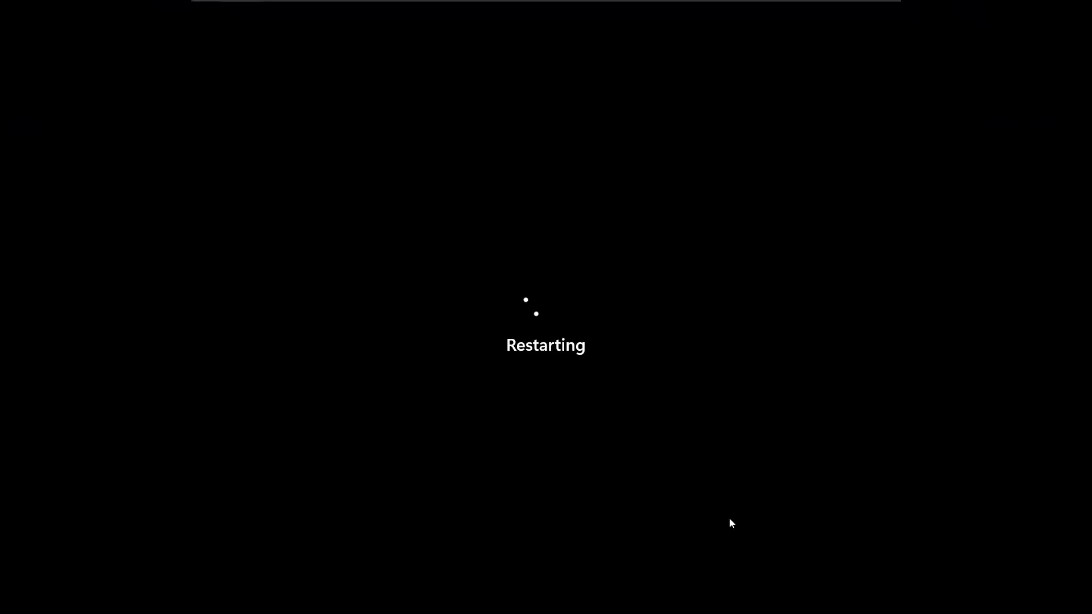